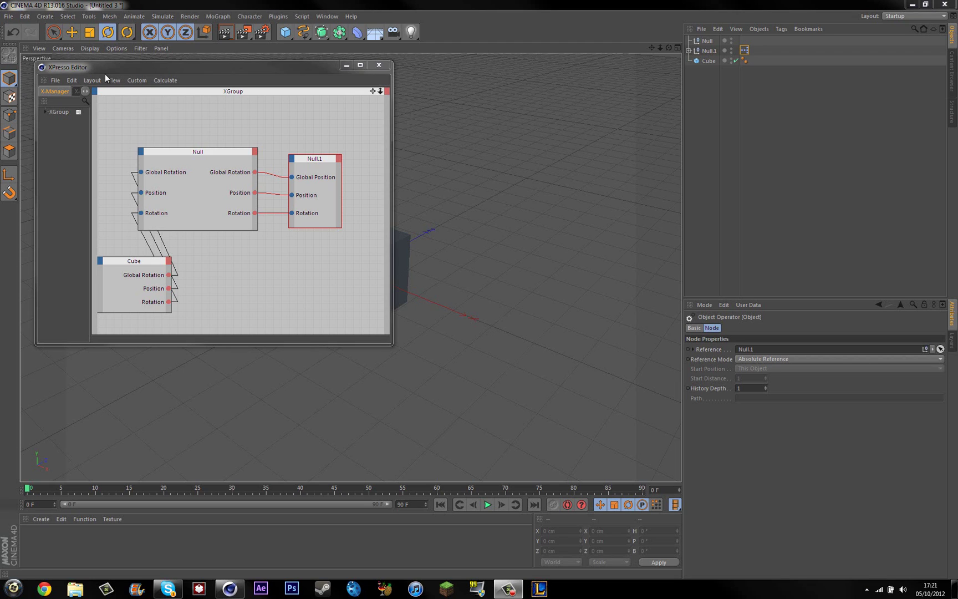
- Close the open XPresso graph and start a new empty project
drag(72, 71, 208, 104)
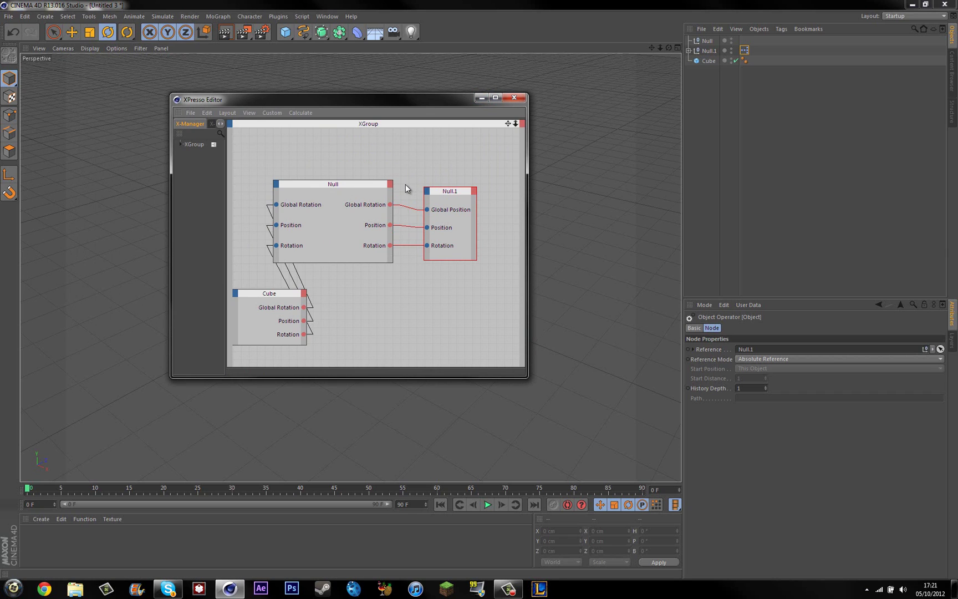
click(210, 123)
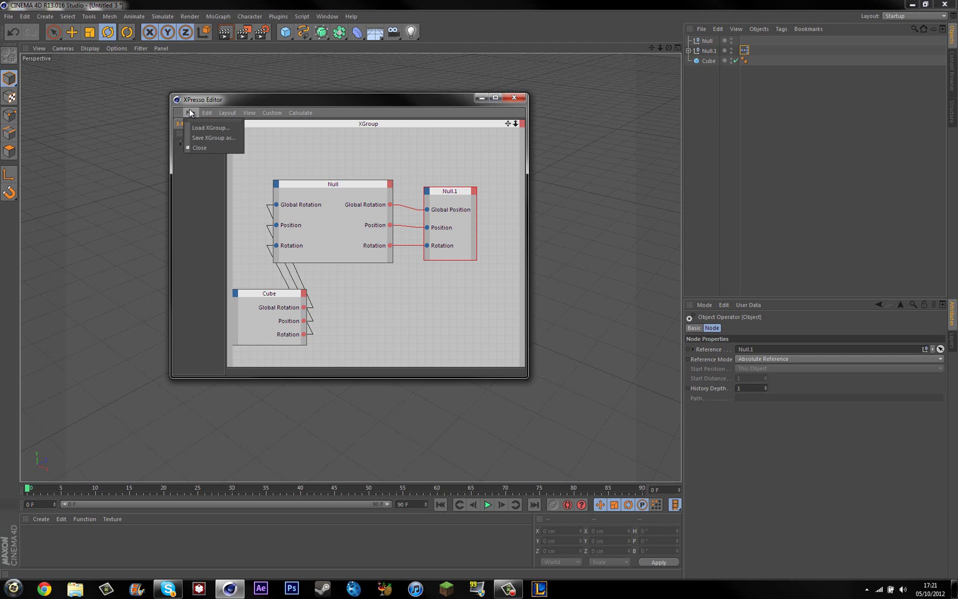
click(515, 99)
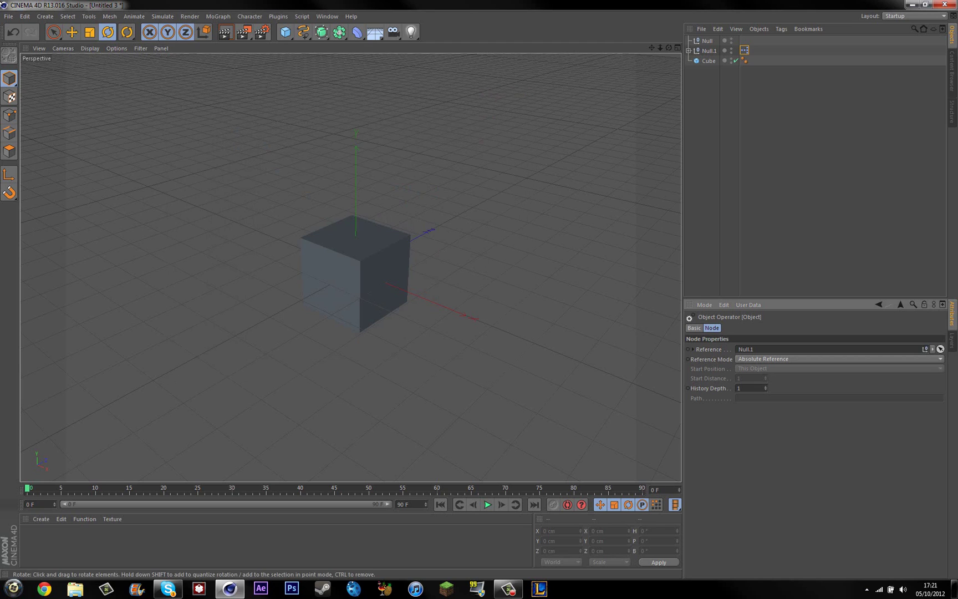
click(9, 16)
click(19, 32)
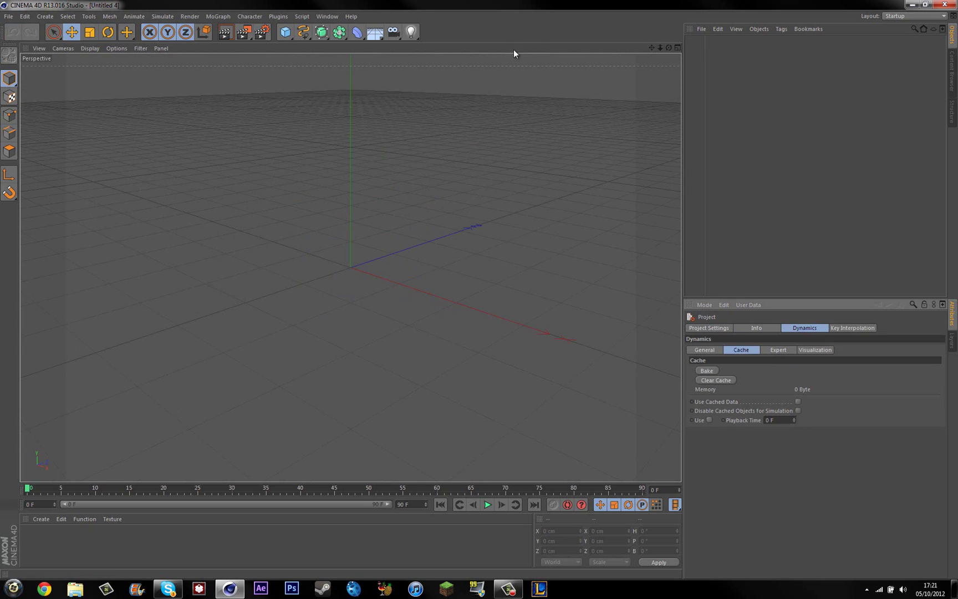
- Add a cube, a camera and two null objects to the scene
click(283, 33)
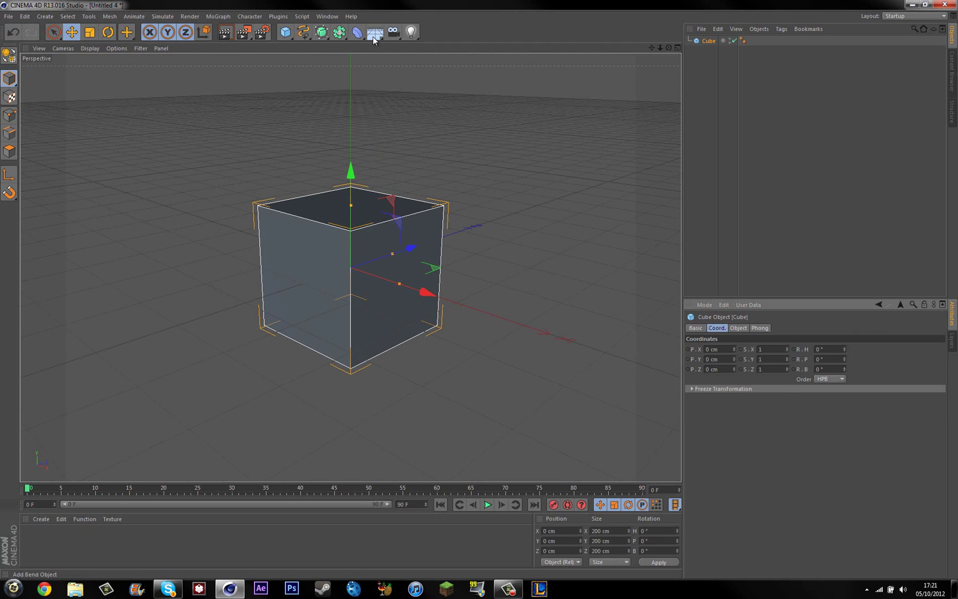
click(396, 34)
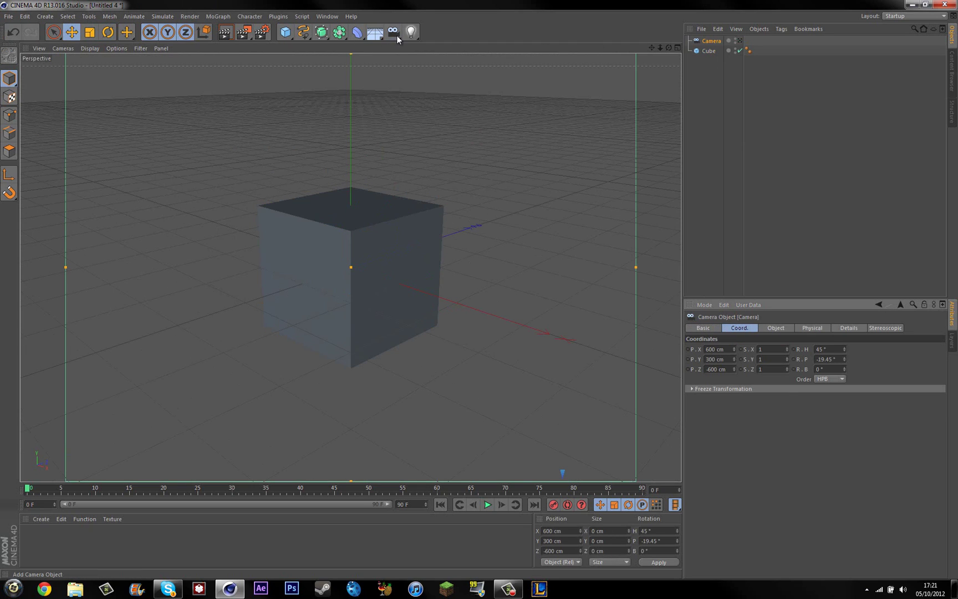
click(293, 38)
click(310, 40)
click(293, 37)
click(311, 40)
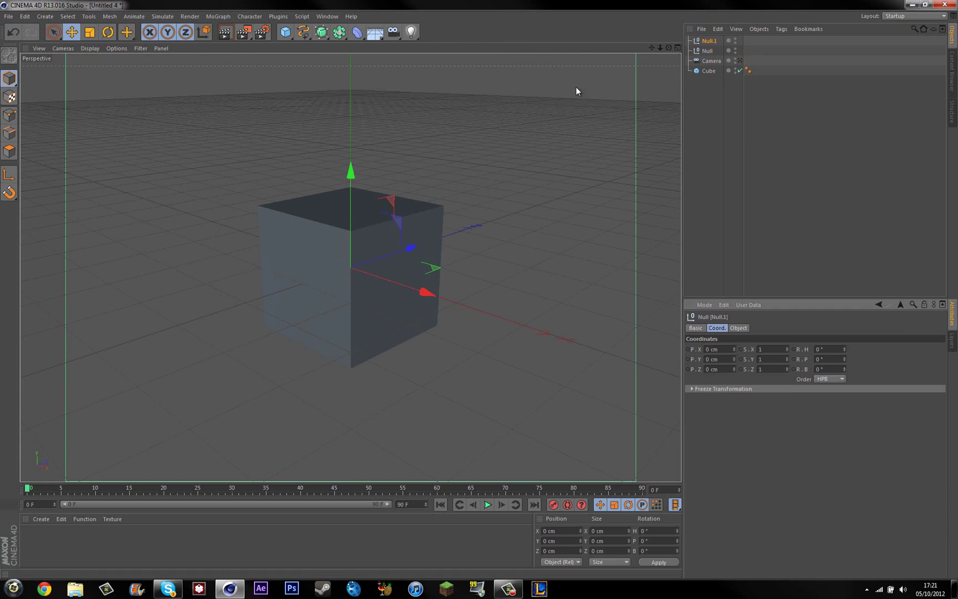
- Make the camera active, nest it under Null.1 and place that null below the cube in the hierarchy
click(741, 62)
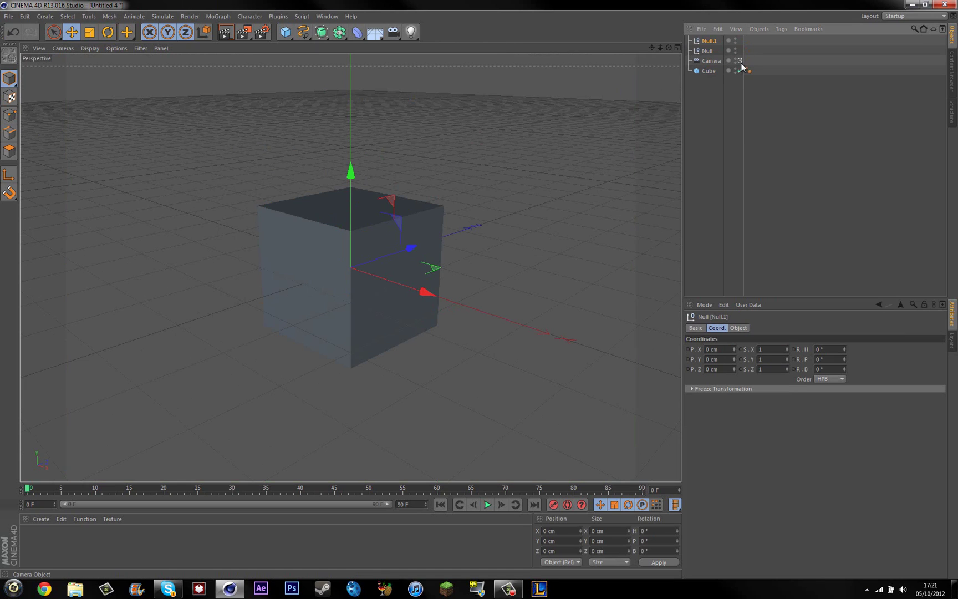
drag(716, 62, 708, 40)
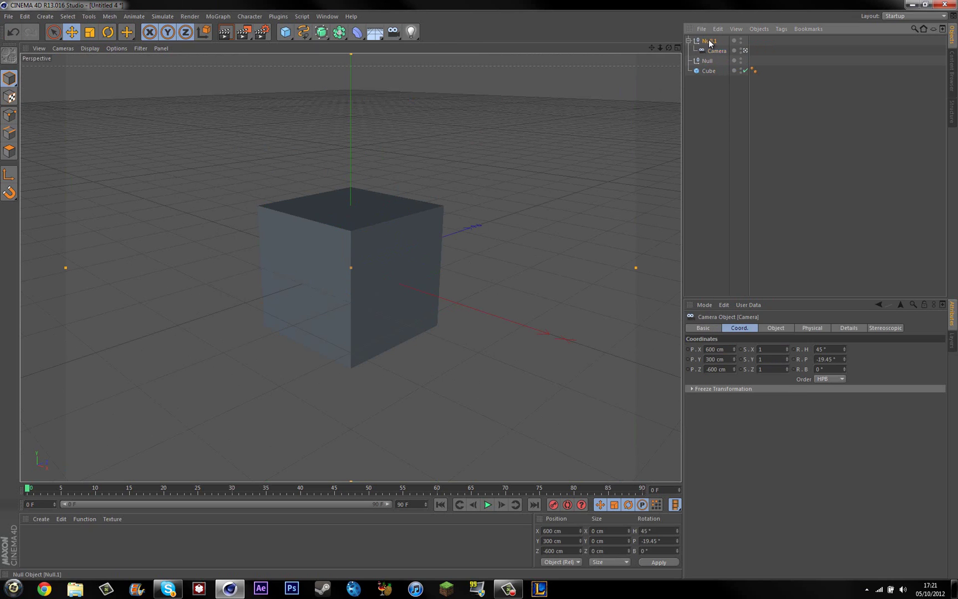
click(689, 61)
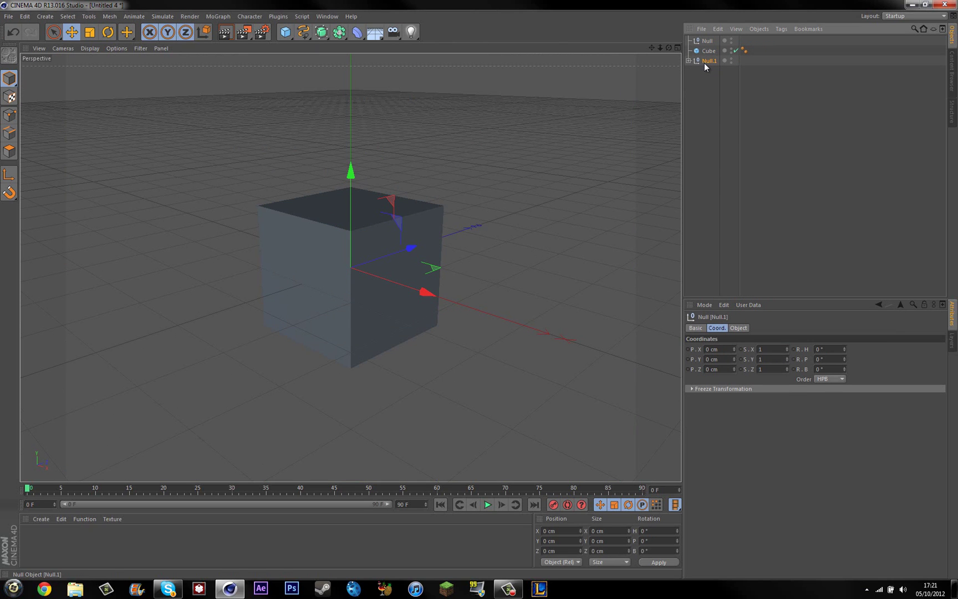
mouse_move(669, 48)
mouse_down()
mouse_move(478, 285)
mouse_move(503, 294)
mouse_move(478, 290)
mouse_up()
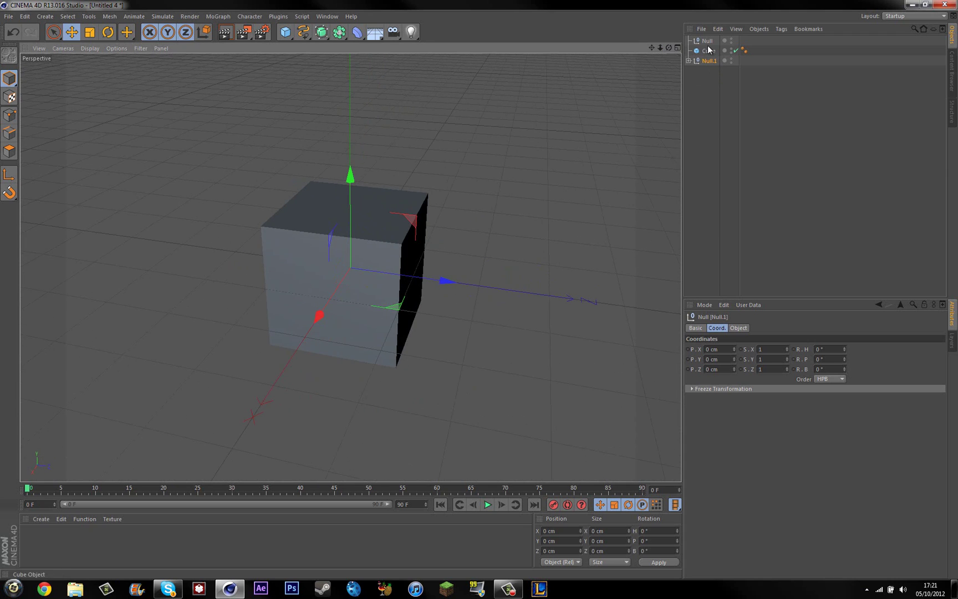
- Add an XPresso tag to the Null object
right_click(704, 42)
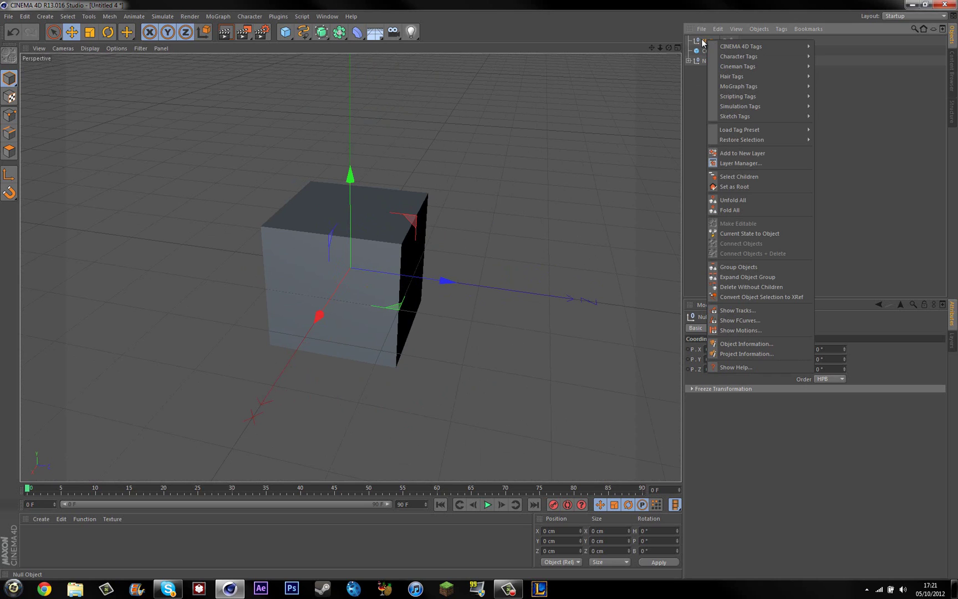
mouse_move(784, 49)
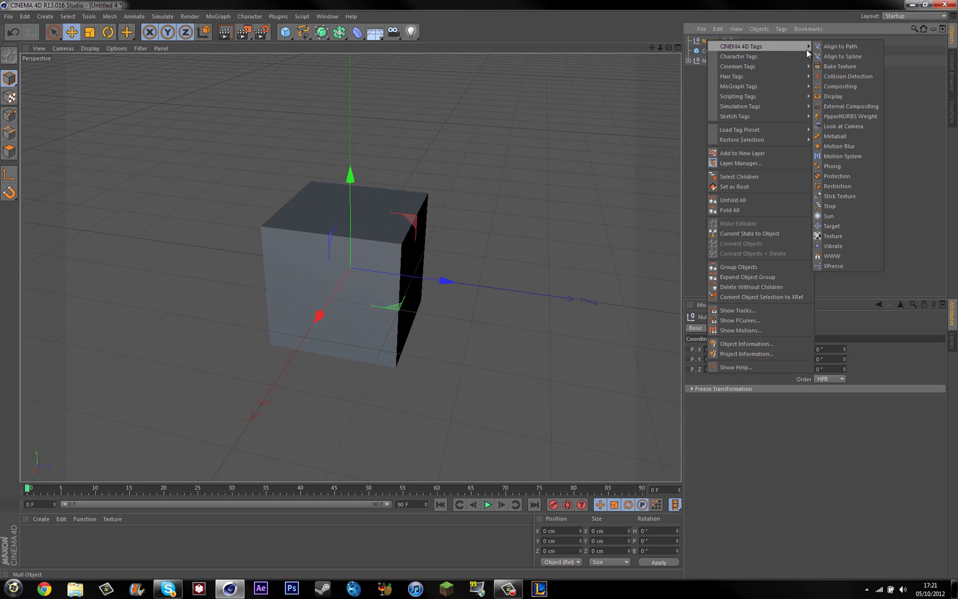
click(846, 268)
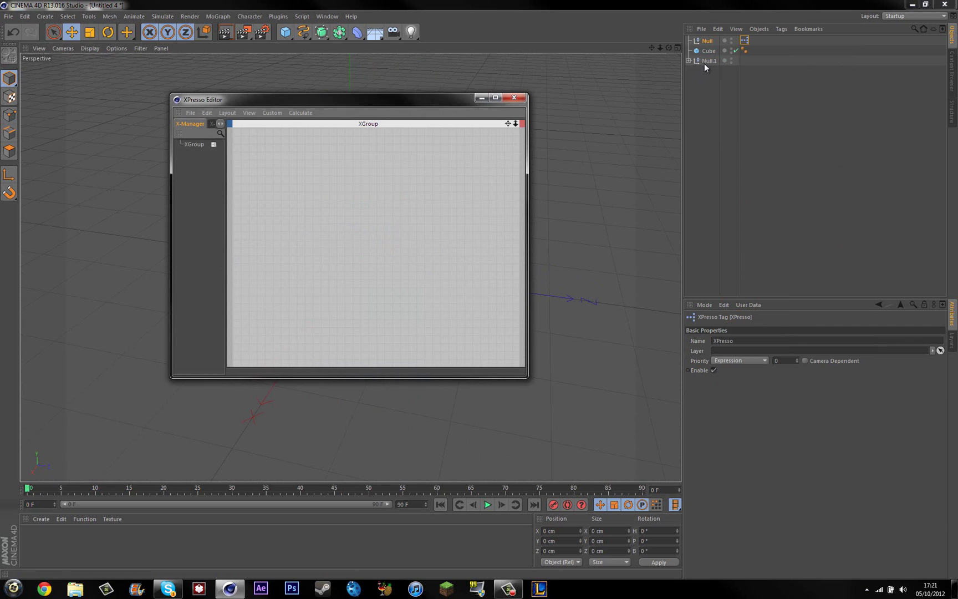
- Add the Null.1, Null and Cube objects as nodes in the XPresso graph and enlarge all three
drag(706, 60, 456, 212)
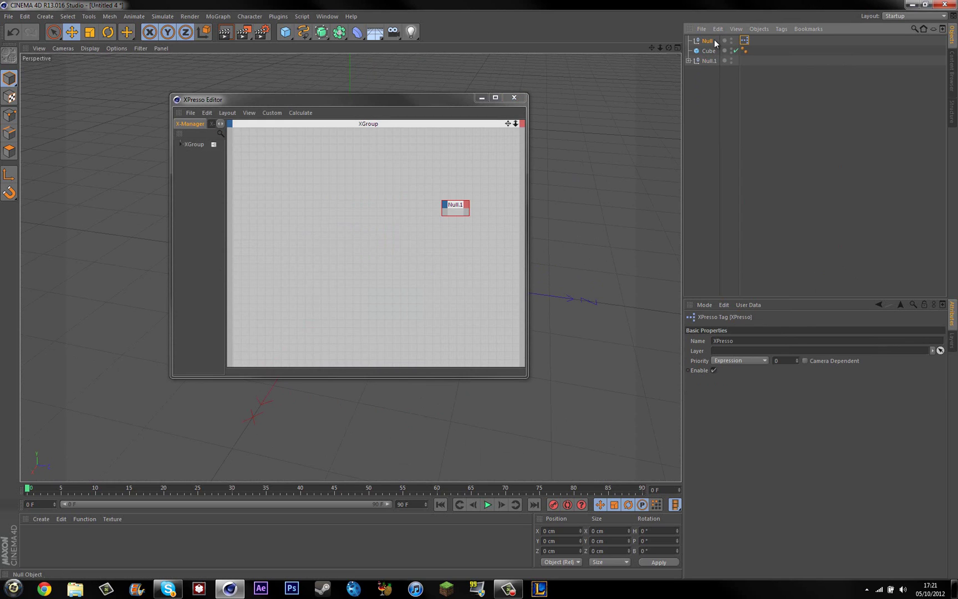
drag(708, 41, 393, 210)
drag(710, 49, 258, 283)
click(325, 213)
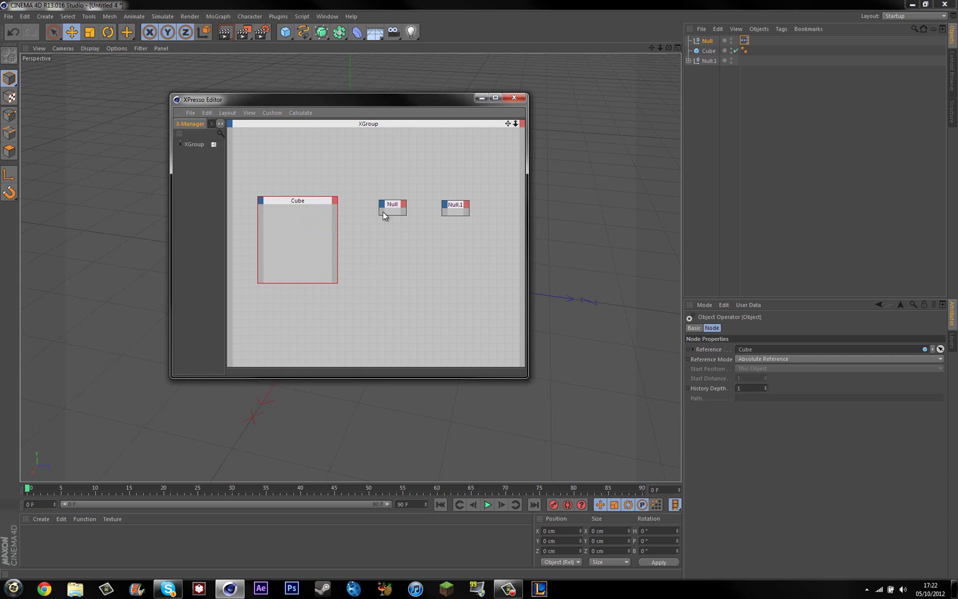
drag(381, 215, 345, 287)
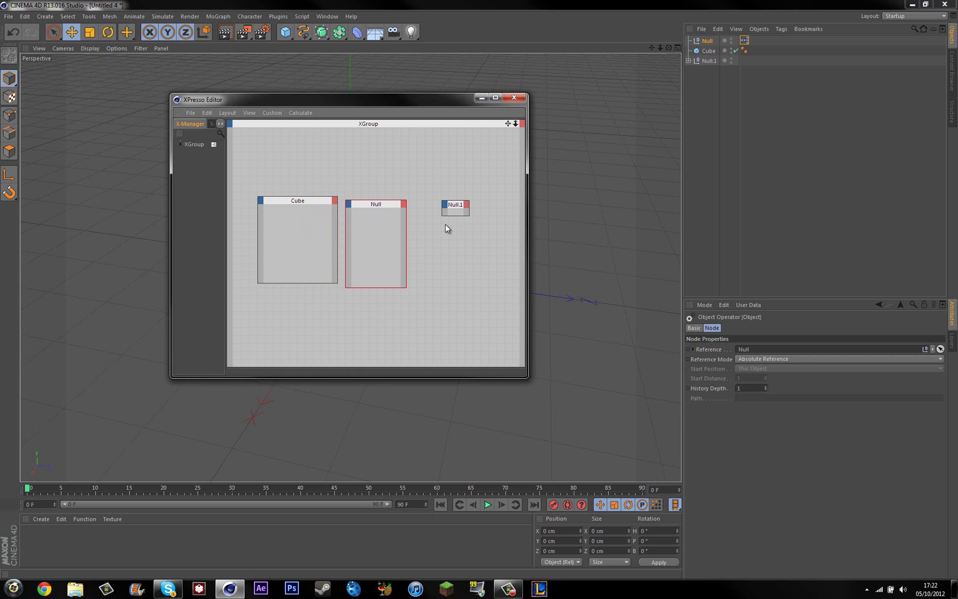
drag(442, 216, 418, 298)
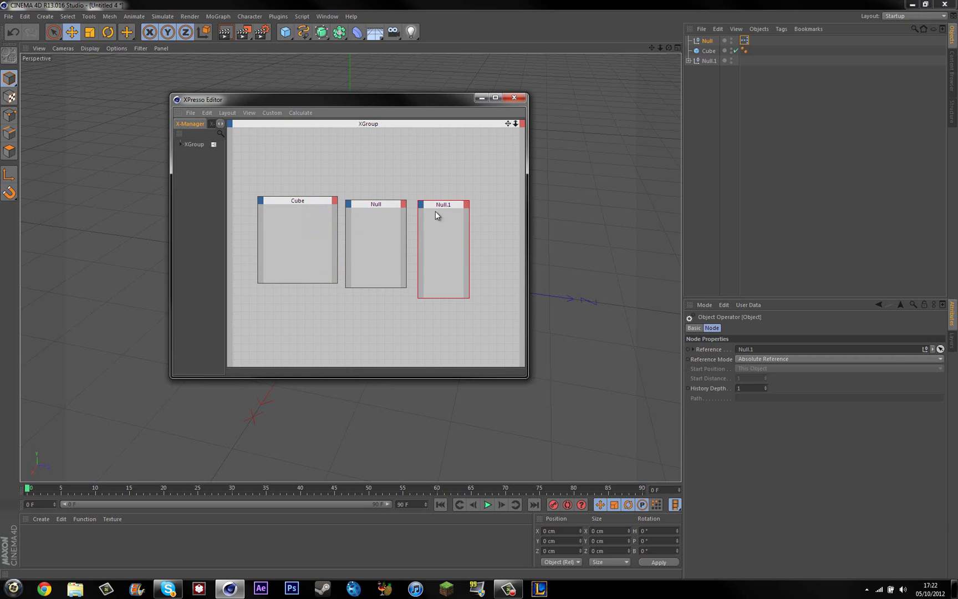
drag(436, 213, 455, 178)
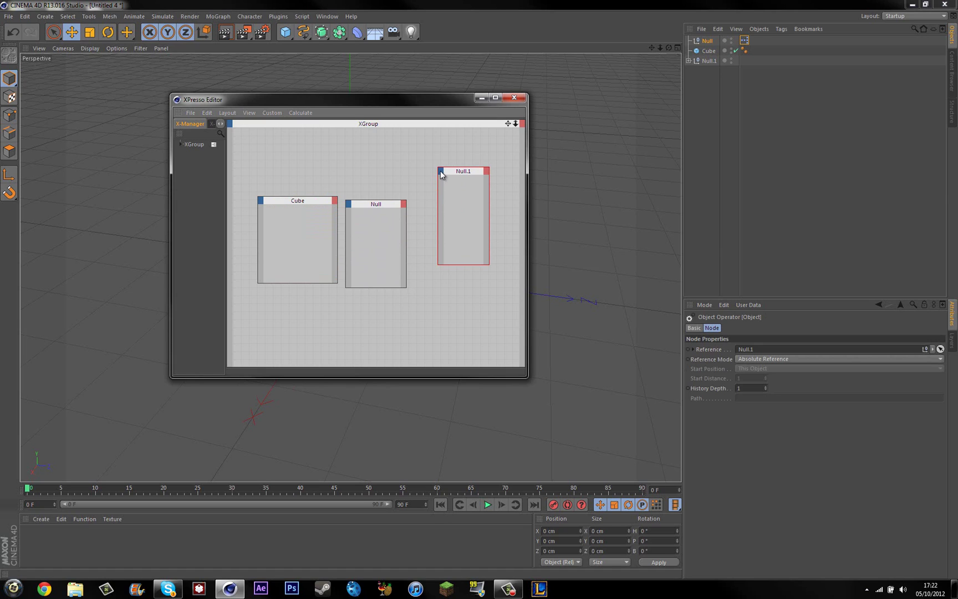
click(441, 171)
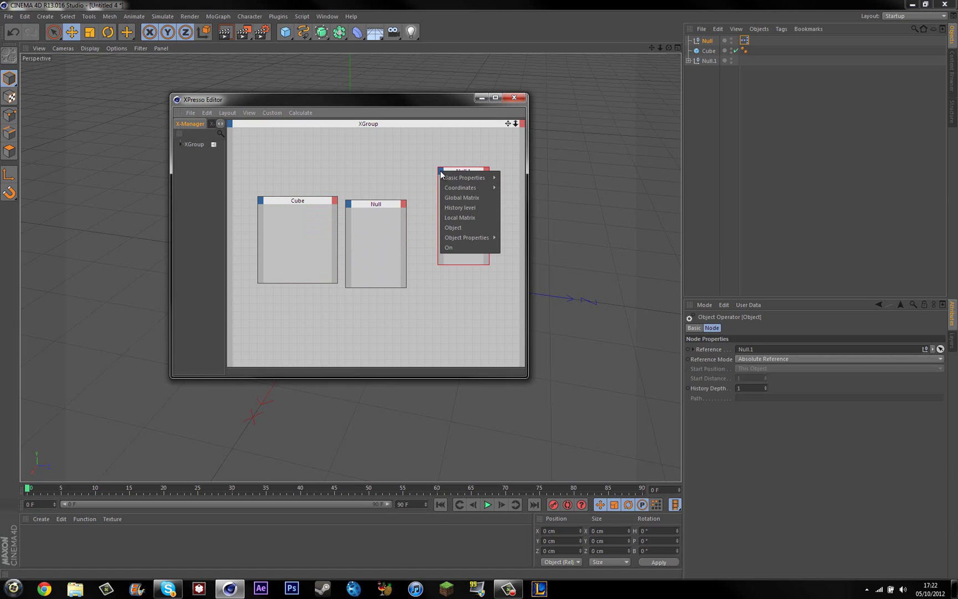
mouse_move(448, 177)
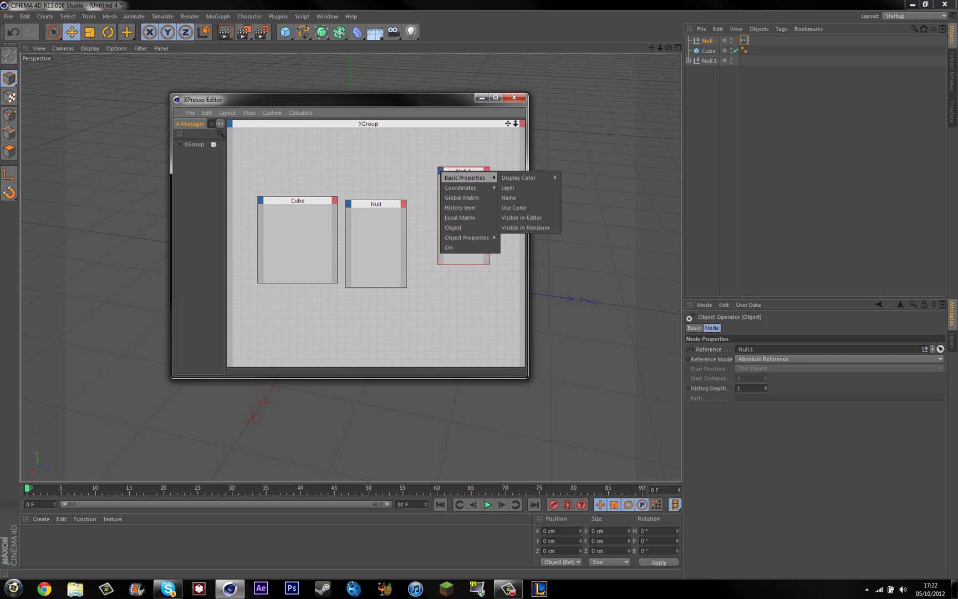
click(31, 282)
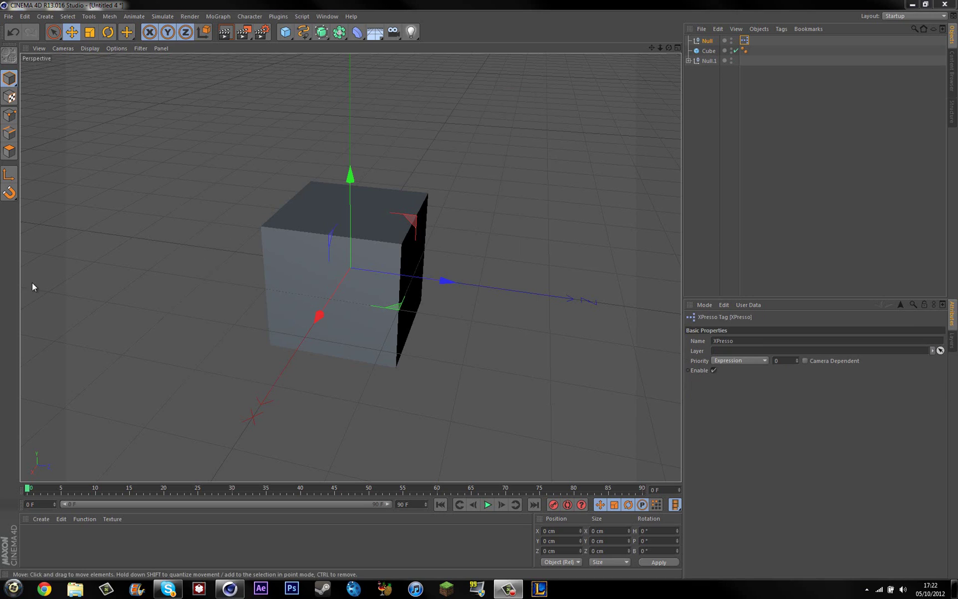
double_click(745, 41)
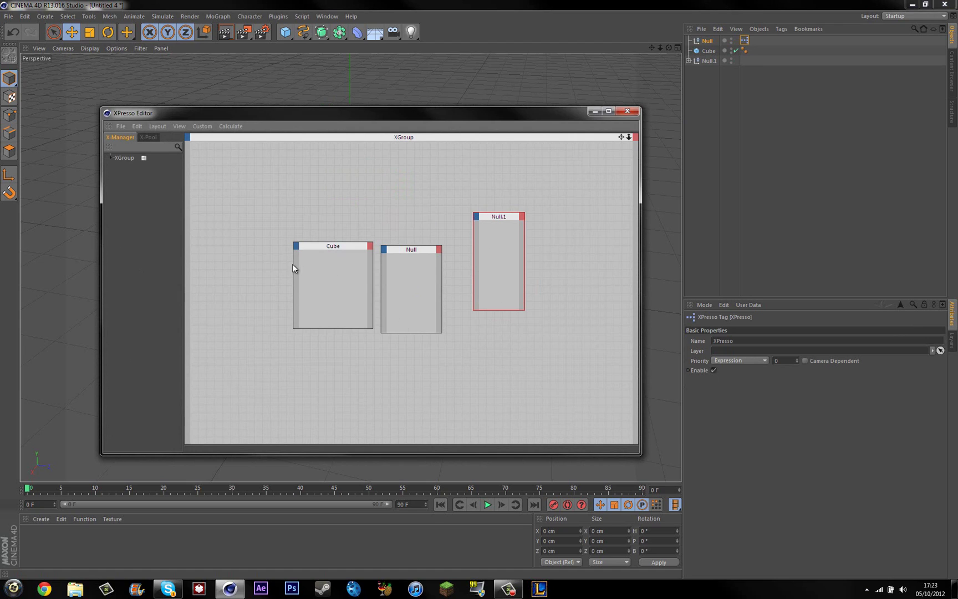
- Spread the nodes apart in the graph, with Null below and between Cube and Null.1
drag(333, 249, 294, 224)
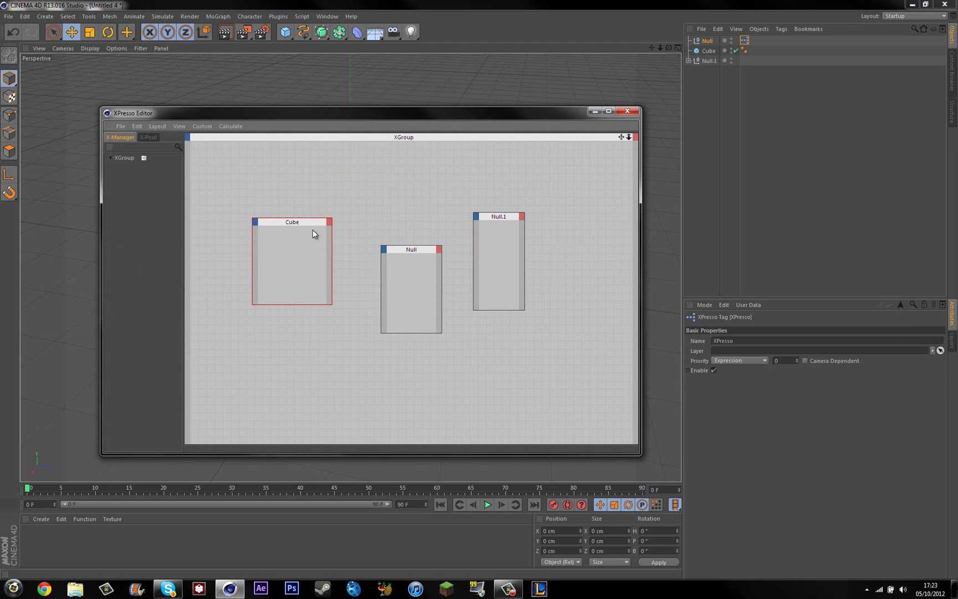
drag(400, 239, 444, 270)
drag(500, 214, 511, 213)
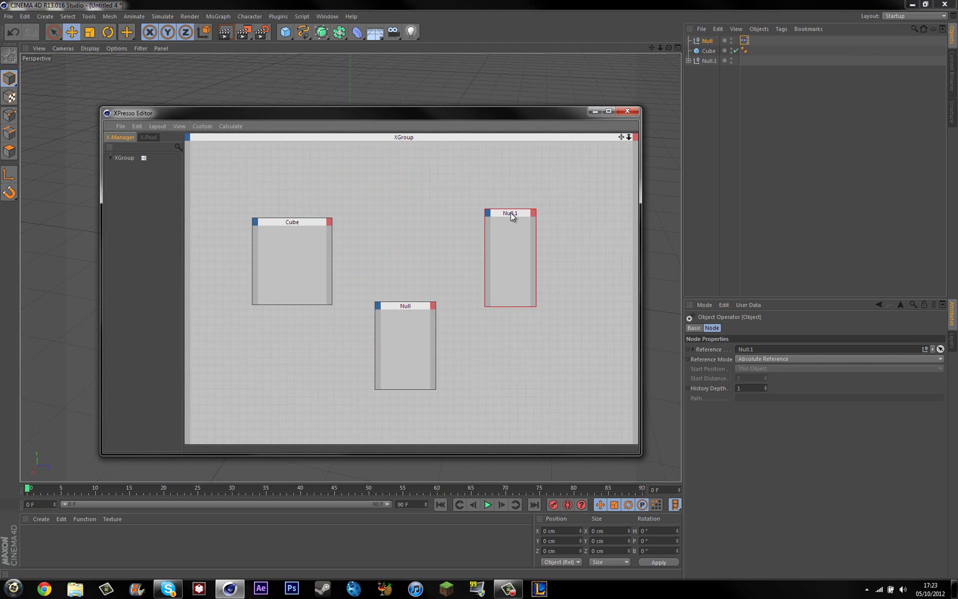
click(689, 61)
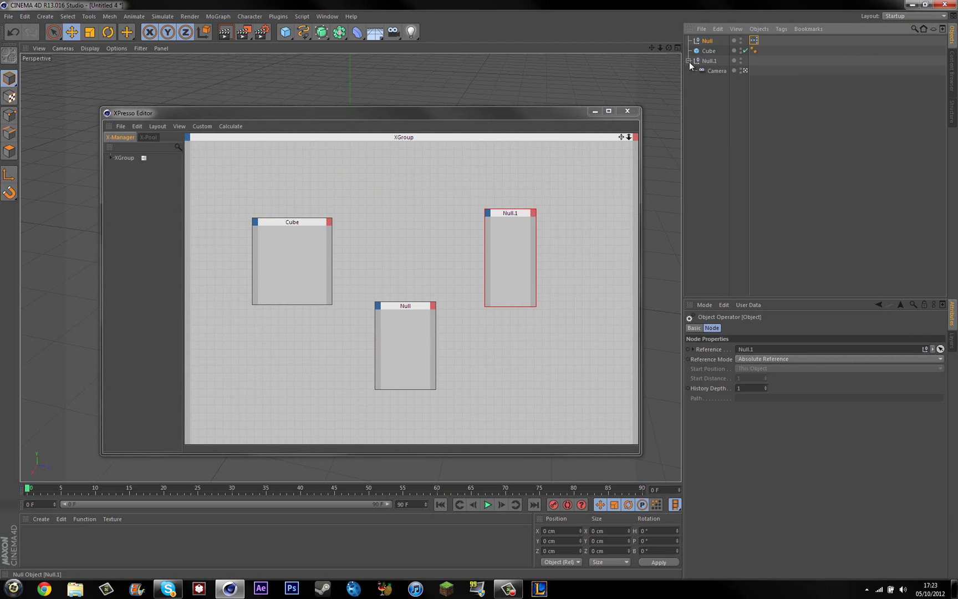
- Add Global Position, Position and Rotation input ports to the Null.1 node
click(490, 213)
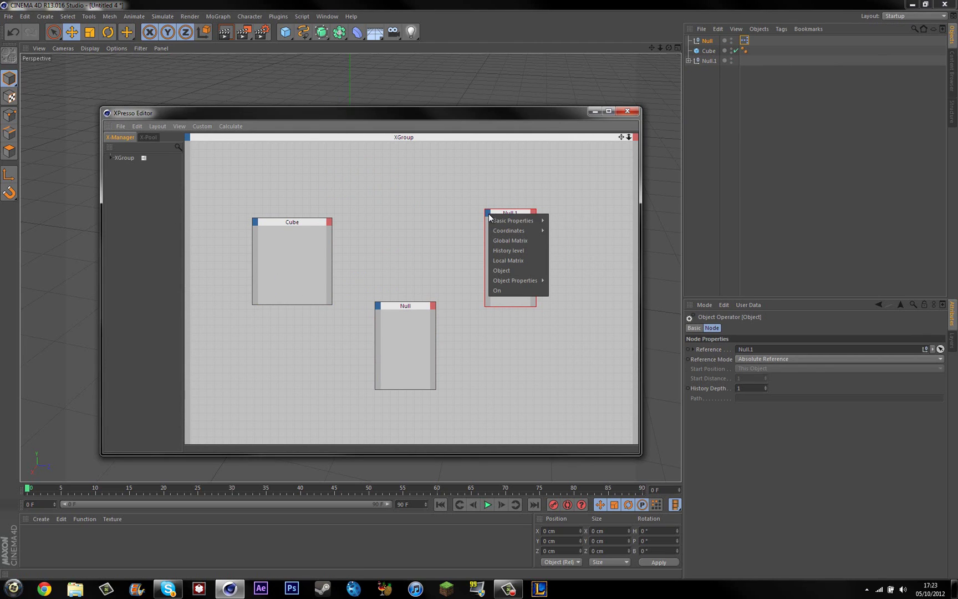
mouse_move(516, 230)
mouse_move(599, 241)
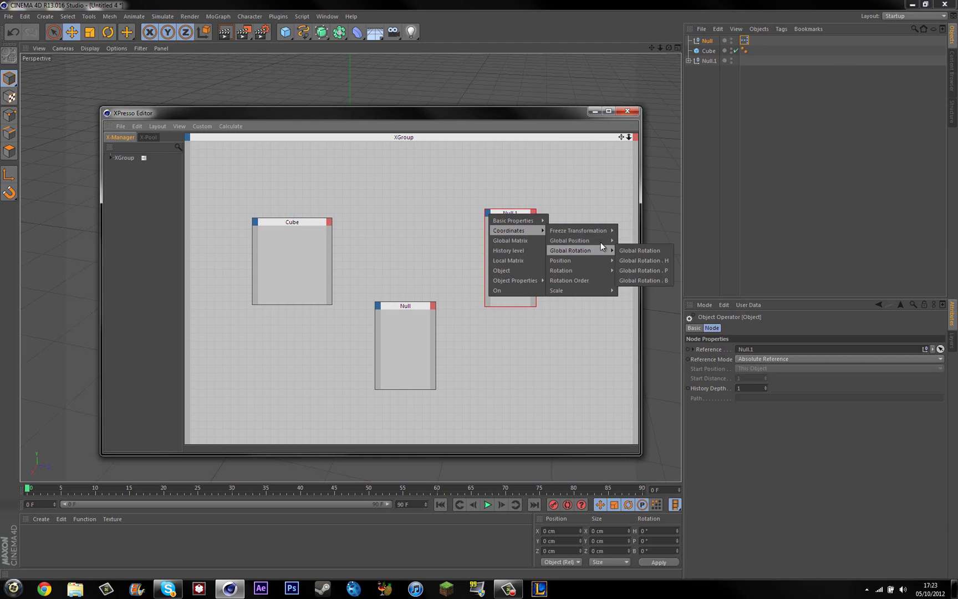
click(632, 240)
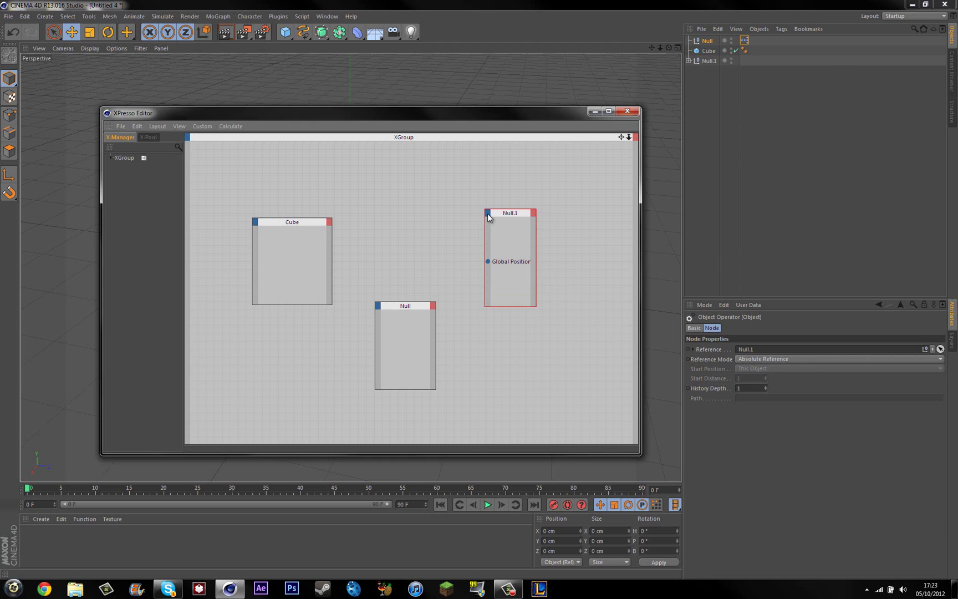
click(487, 214)
mouse_move(513, 230)
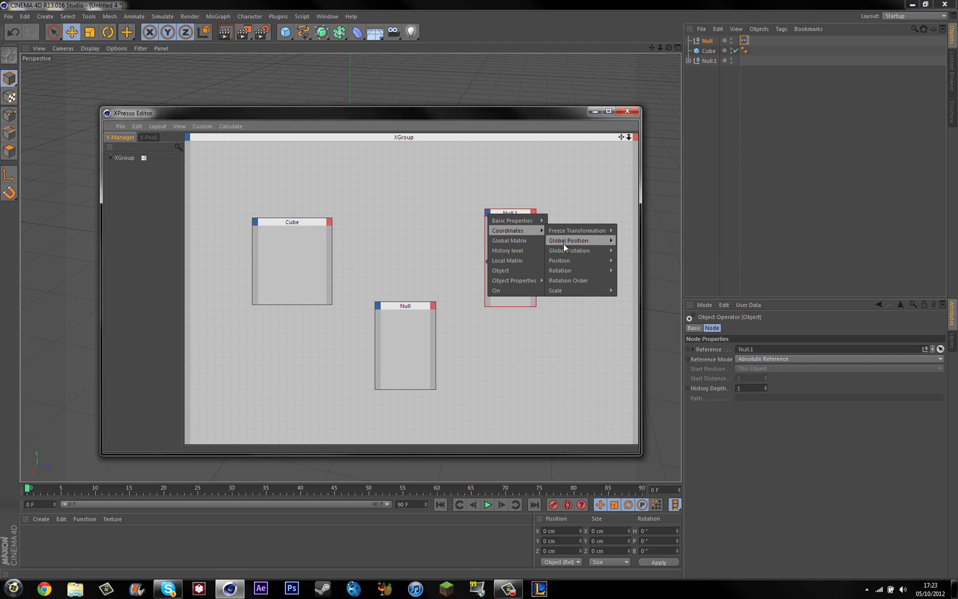
mouse_move(586, 262)
click(631, 261)
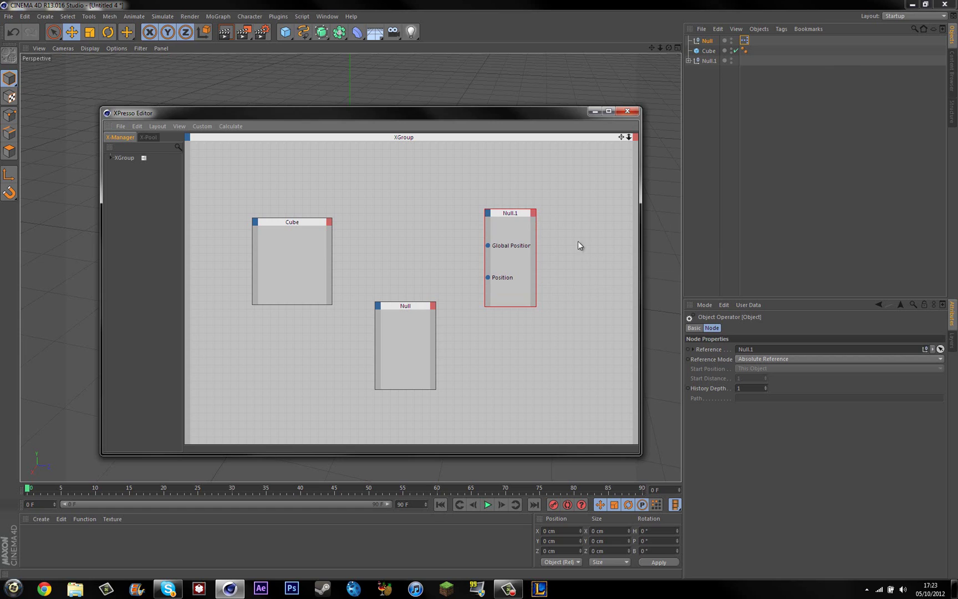
click(487, 213)
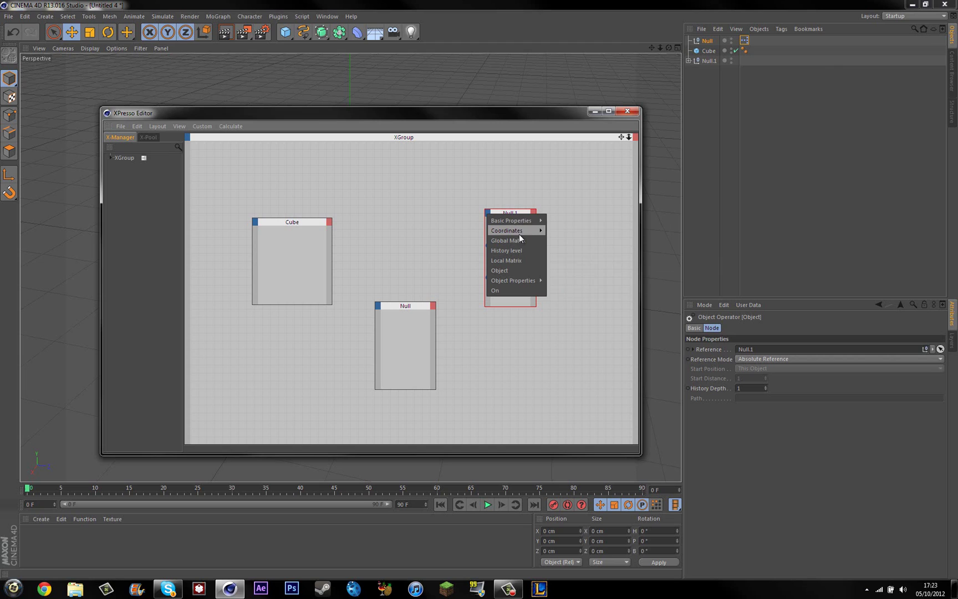
mouse_move(520, 230)
mouse_move(577, 272)
click(617, 270)
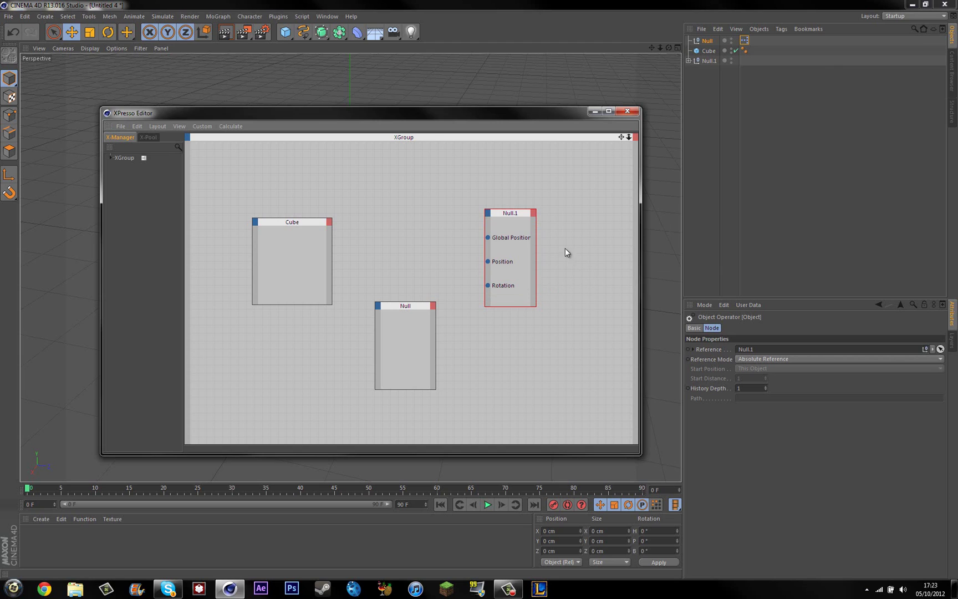
- Add a Global Position output port to the Null node
click(433, 307)
mouse_move(450, 324)
mouse_move(551, 344)
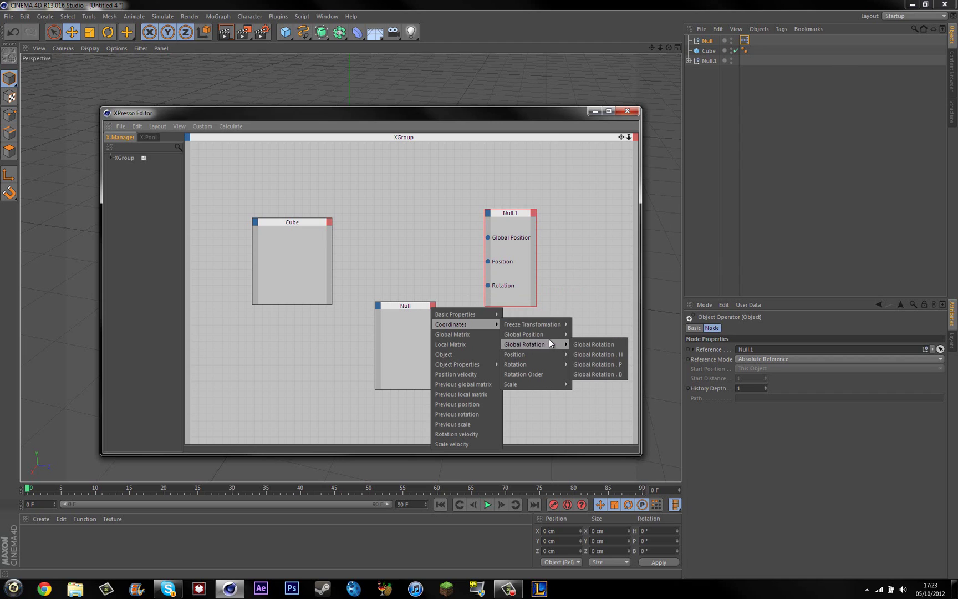
click(580, 334)
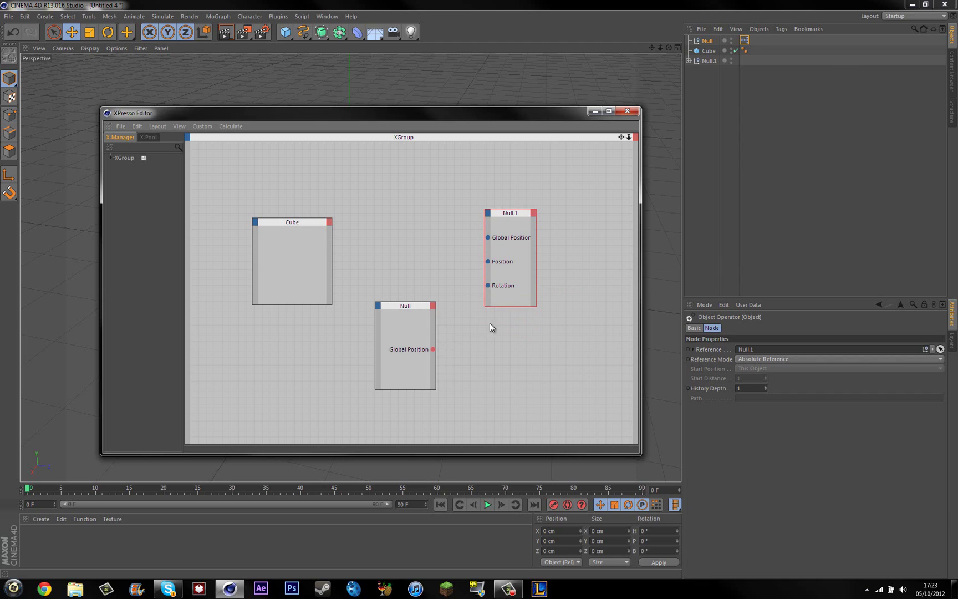
- Add Global Rotation and Position output ports to the Null node
click(433, 307)
mouse_move(502, 323)
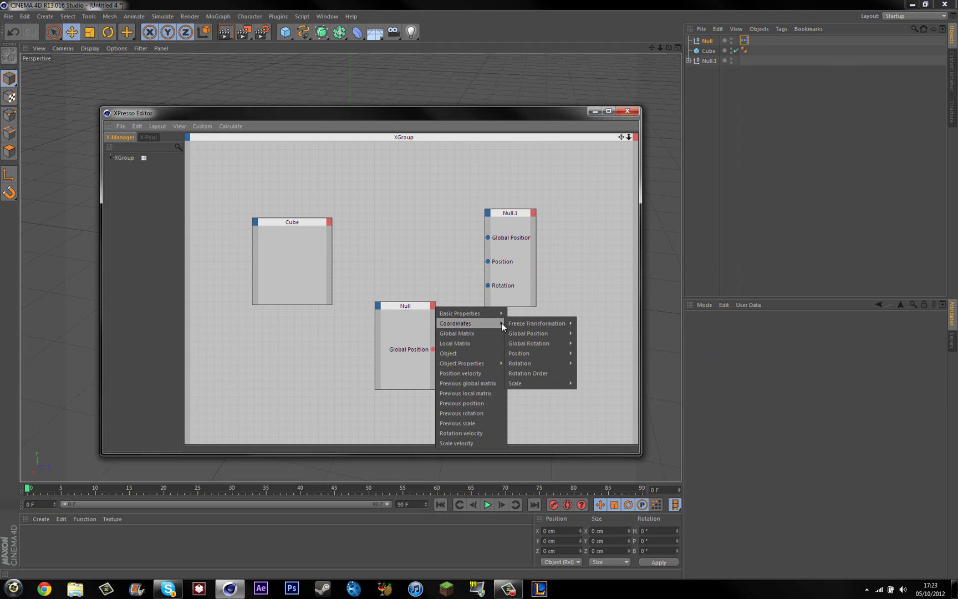
mouse_move(554, 344)
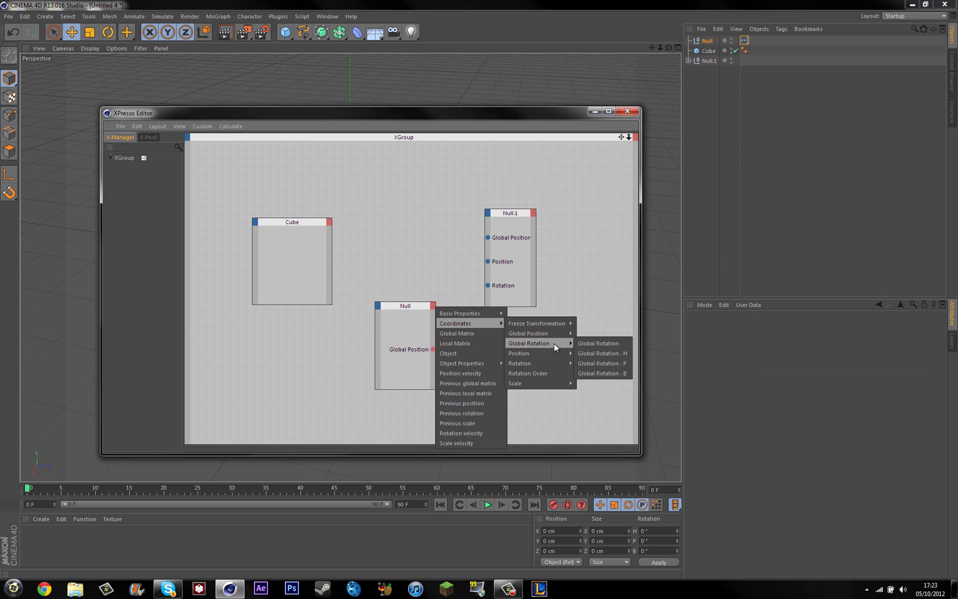
click(591, 344)
click(434, 309)
mouse_move(493, 325)
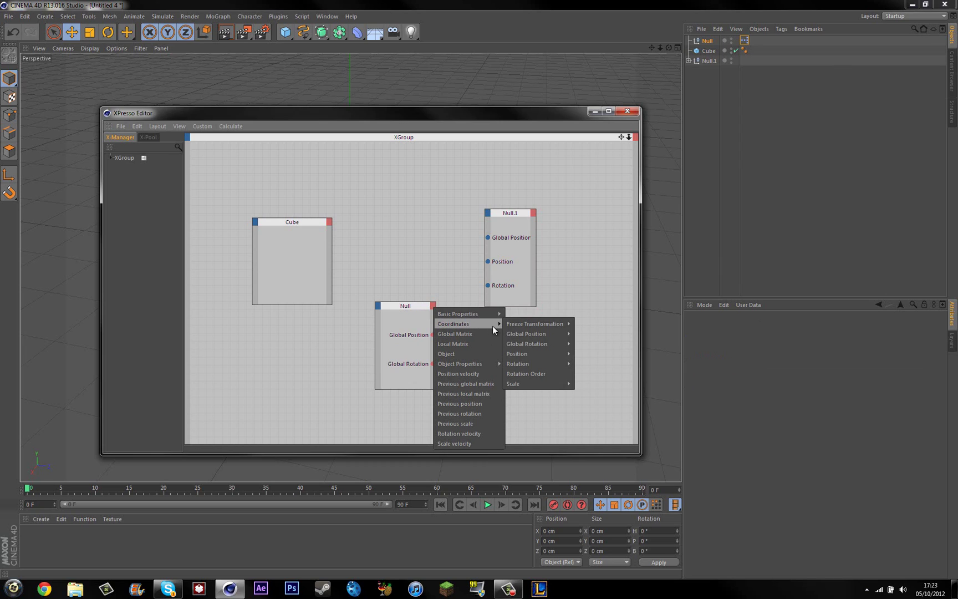
mouse_move(537, 364)
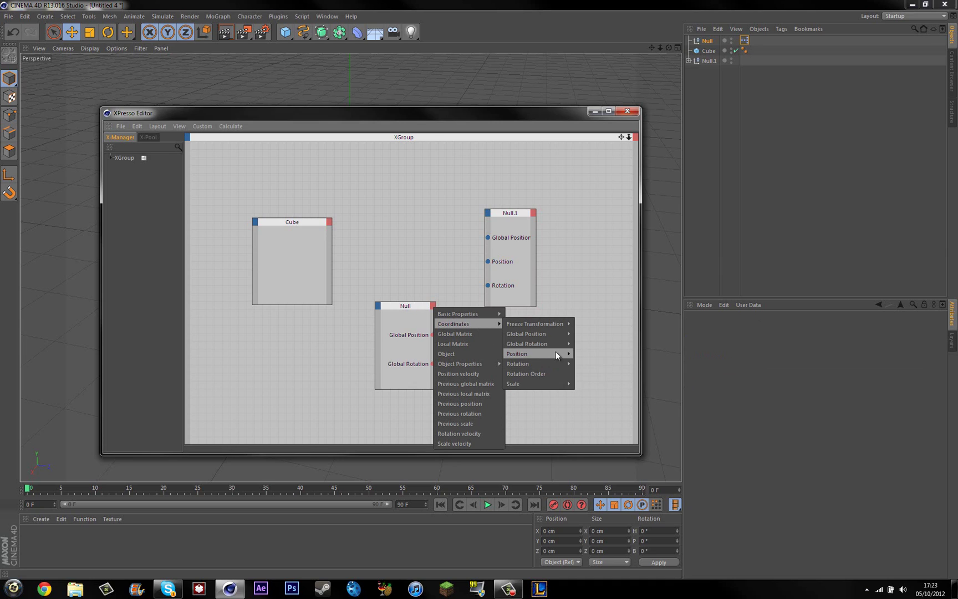
click(589, 354)
- Add Global Position and Position input ports to the Null node
click(379, 309)
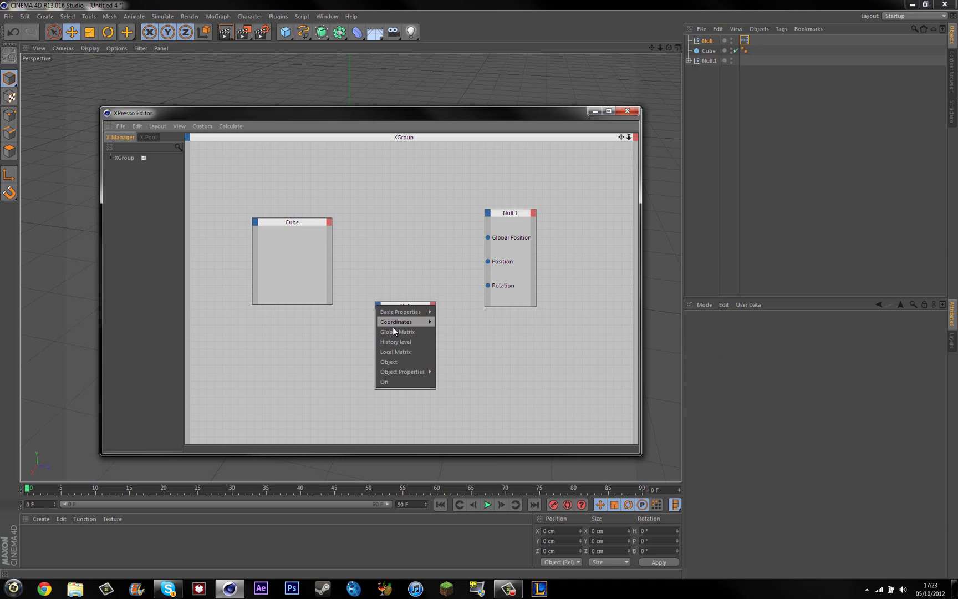
mouse_move(396, 321)
mouse_move(459, 331)
click(525, 332)
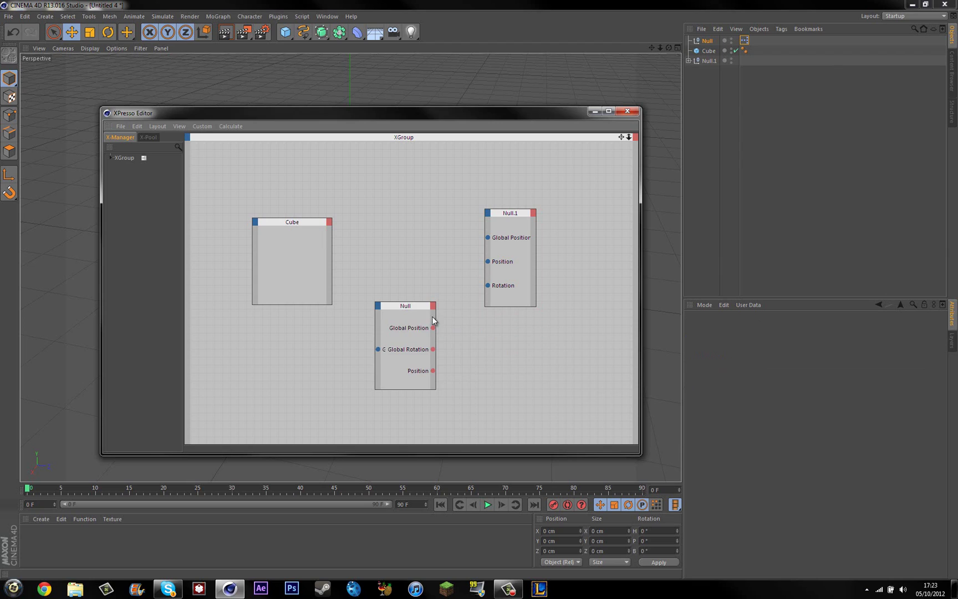
click(377, 309)
mouse_move(419, 322)
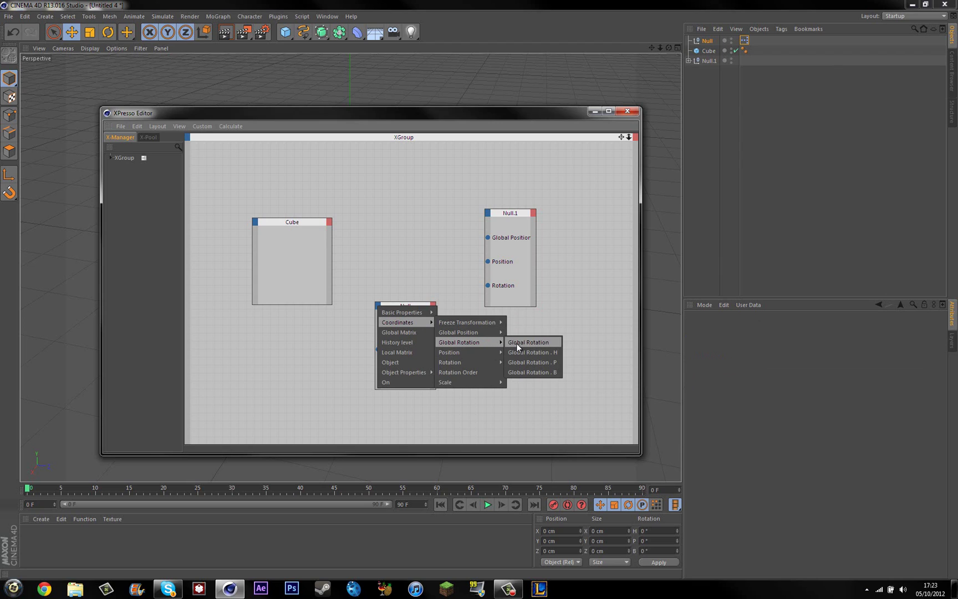
click(512, 354)
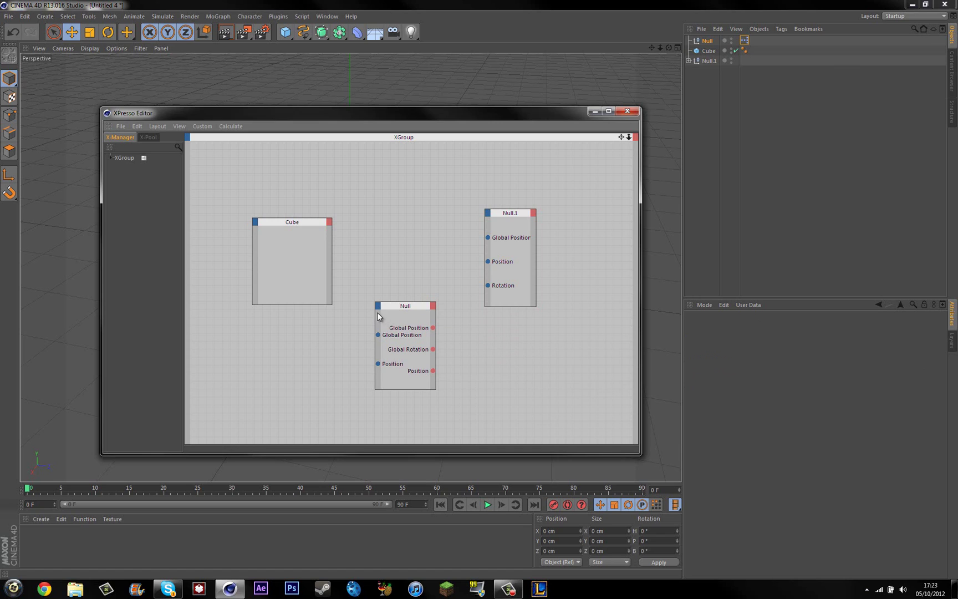
- Widen the Null node so its port labels fit and place it between the Cube and Null.1 nodes
drag(388, 319, 355, 319)
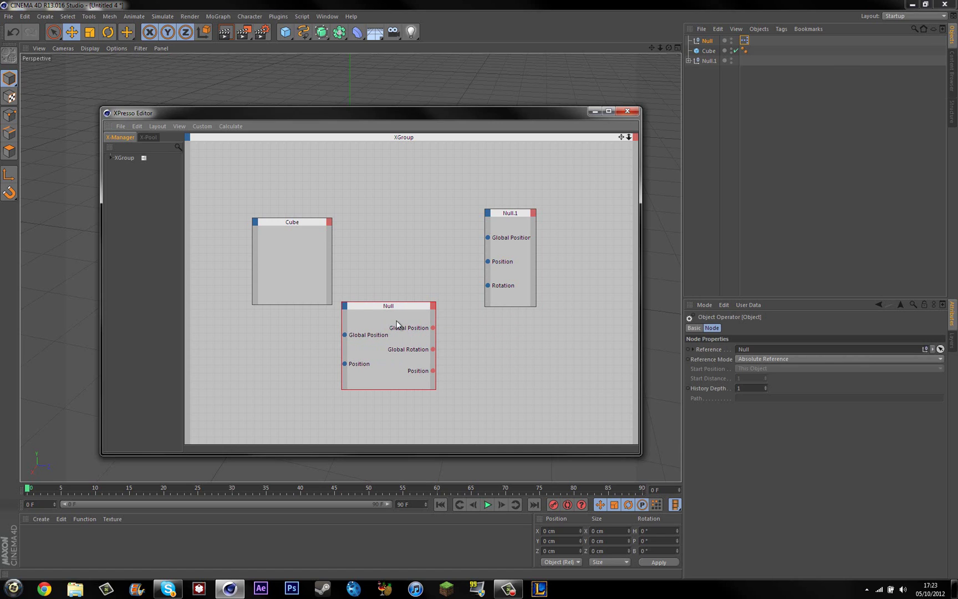
drag(439, 320, 416, 245)
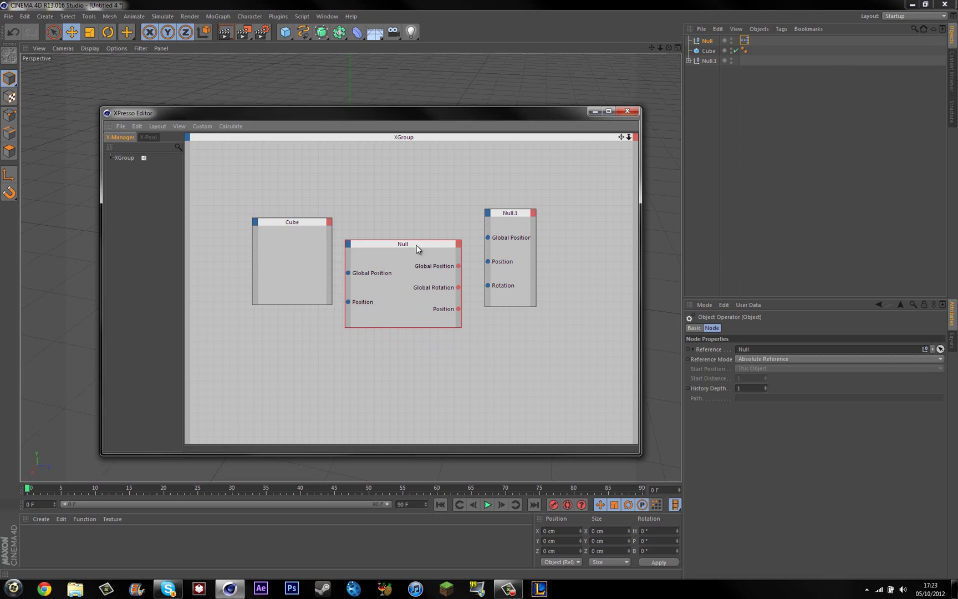
- Add a Rotation input port to the Null node and place Rotation above Position in the inputs of Null and Null.1
click(348, 244)
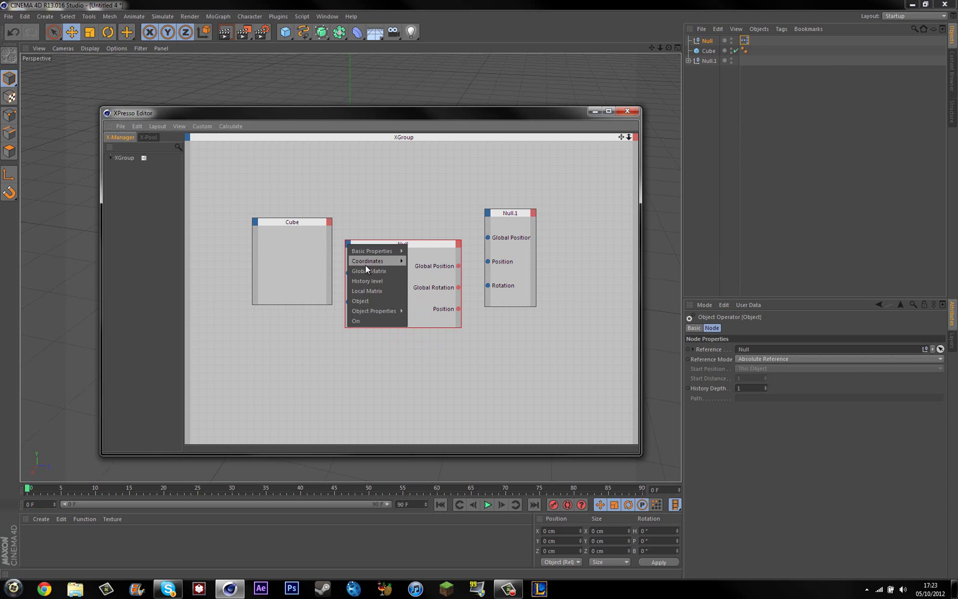
mouse_move(367, 264)
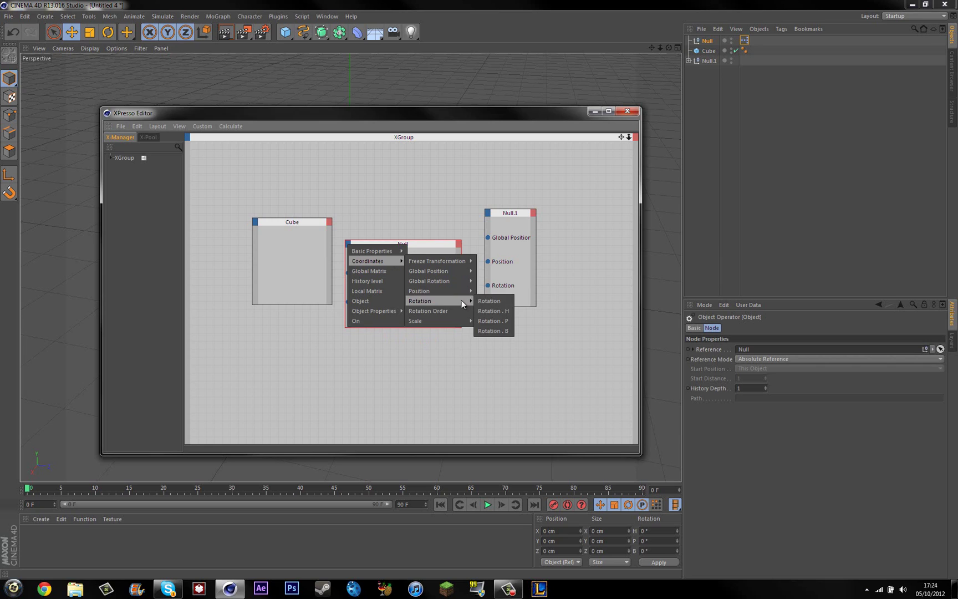
click(490, 301)
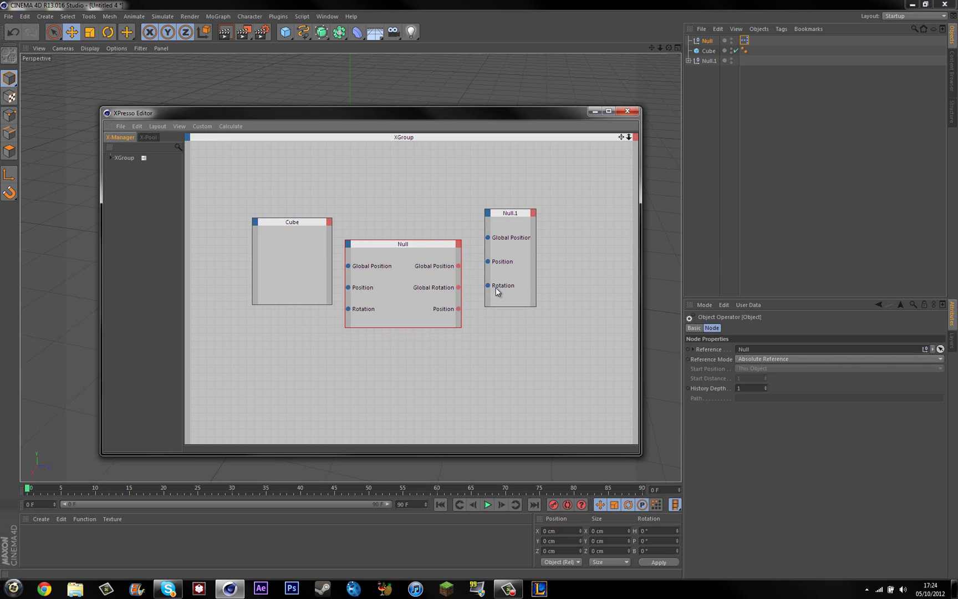
drag(375, 294, 366, 314)
mouse_move(499, 283)
mouse_down()
mouse_move(501, 261)
mouse_move(506, 302)
mouse_move(501, 267)
mouse_up()
- Replace the Null node's Global Rotation output port with a Rotation output port
right_click(434, 287)
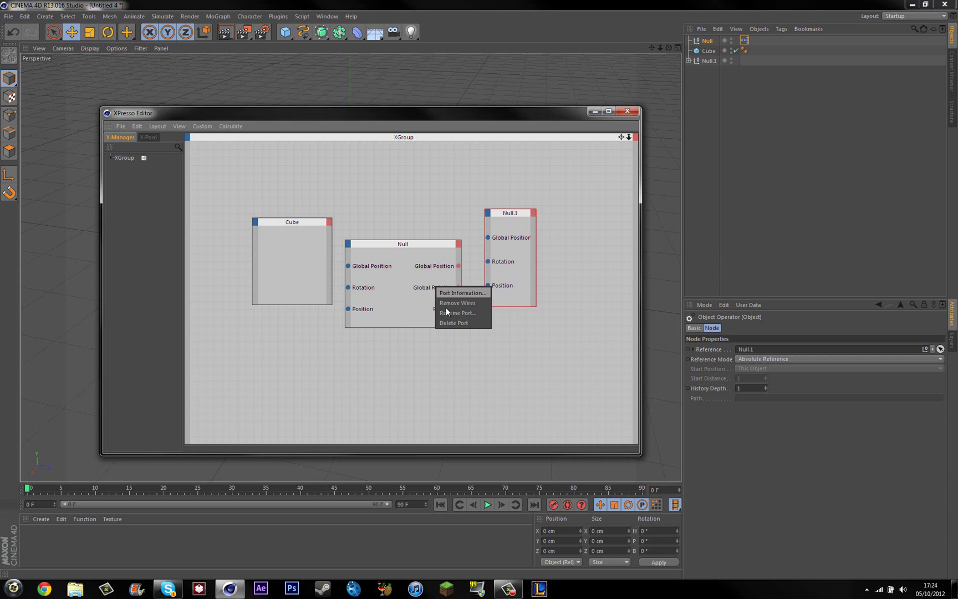
click(452, 324)
click(458, 245)
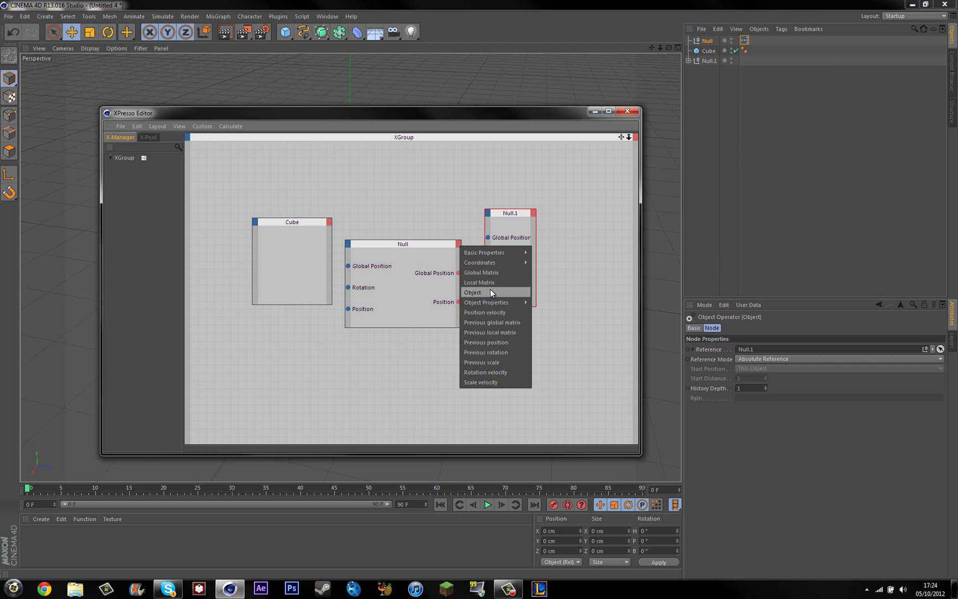
mouse_move(507, 262)
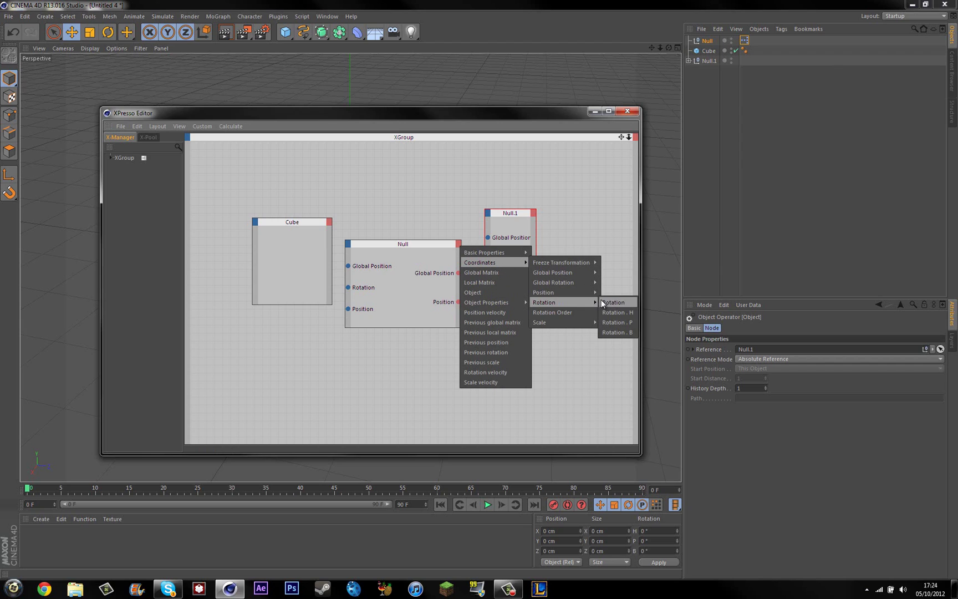
click(616, 302)
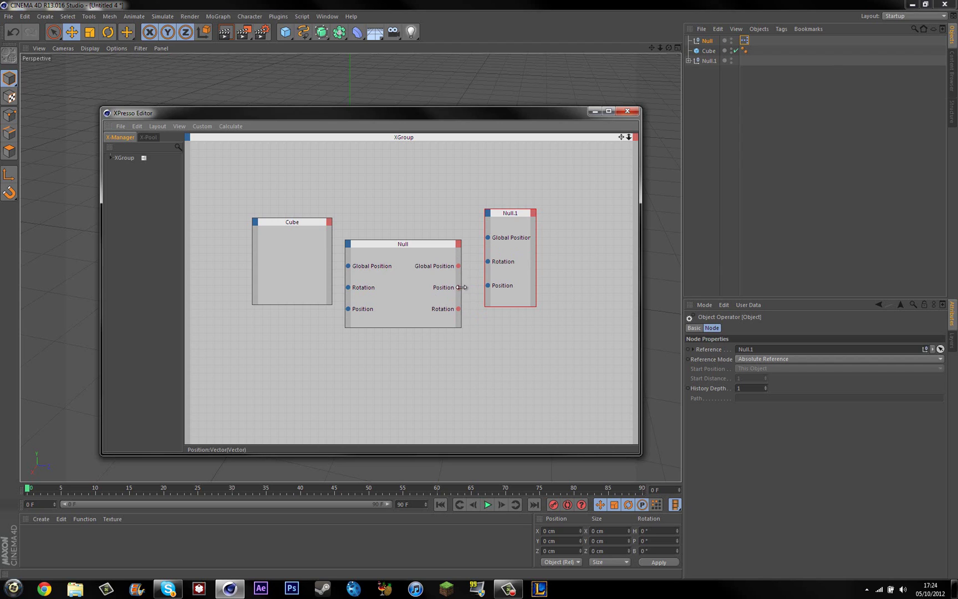
- Wire Null's Global Position, Position and Rotation outputs to Null.1's Global Position, Rotation and Position inputs, respectively
drag(460, 287, 488, 238)
drag(462, 312, 489, 286)
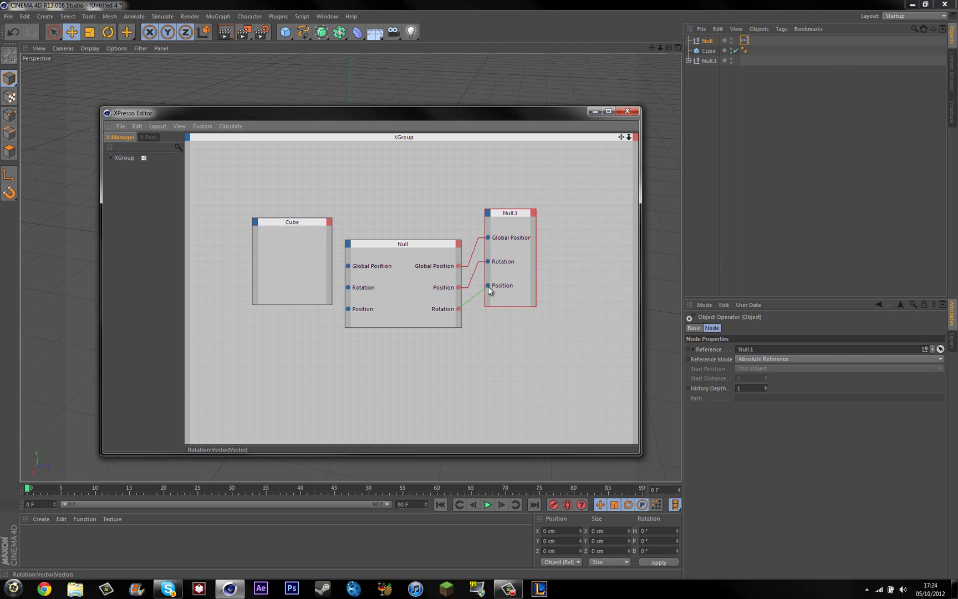
- Add Global Position and Position output ports to the Cube node
click(329, 222)
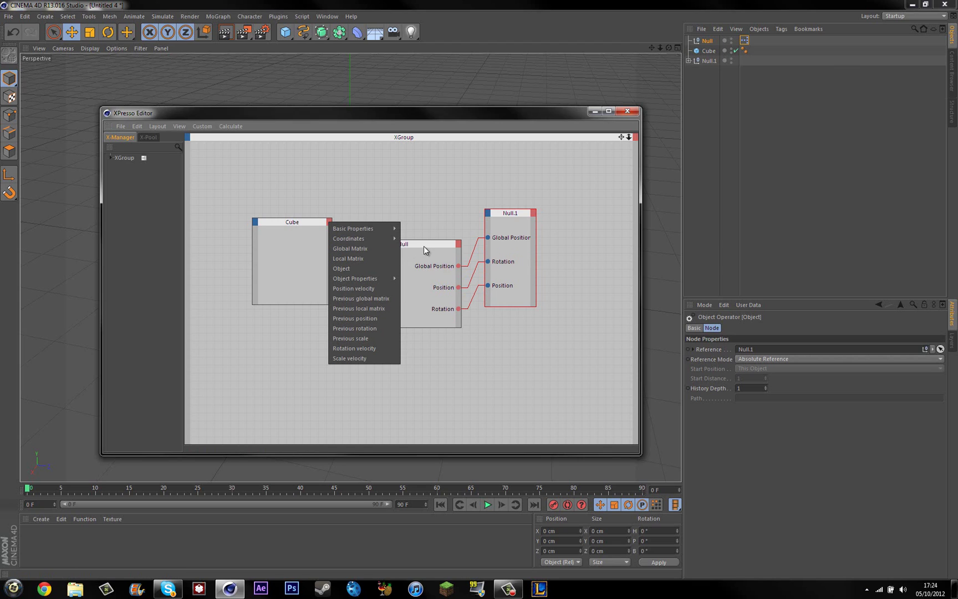
mouse_move(366, 238)
mouse_move(404, 257)
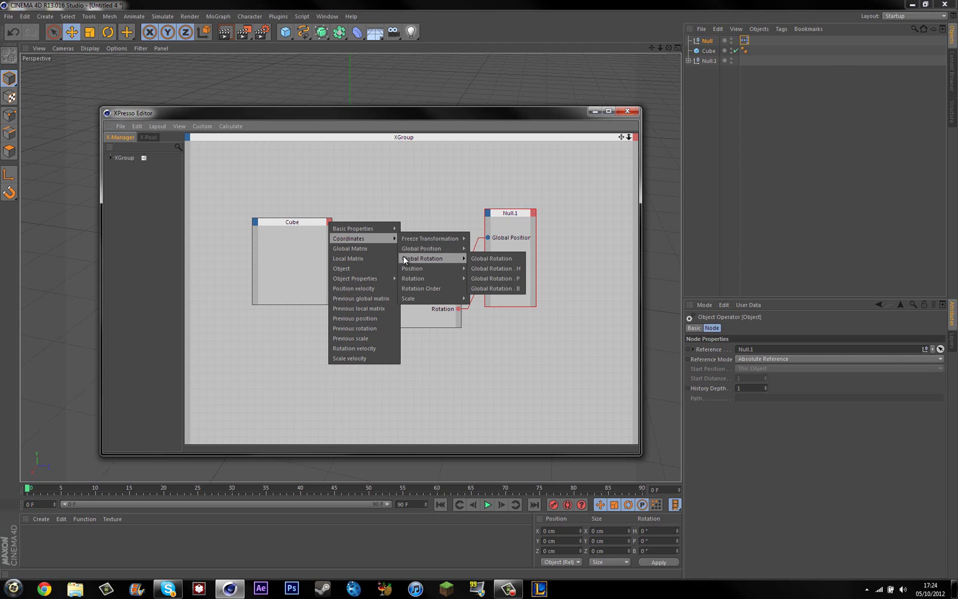
click(483, 250)
click(329, 223)
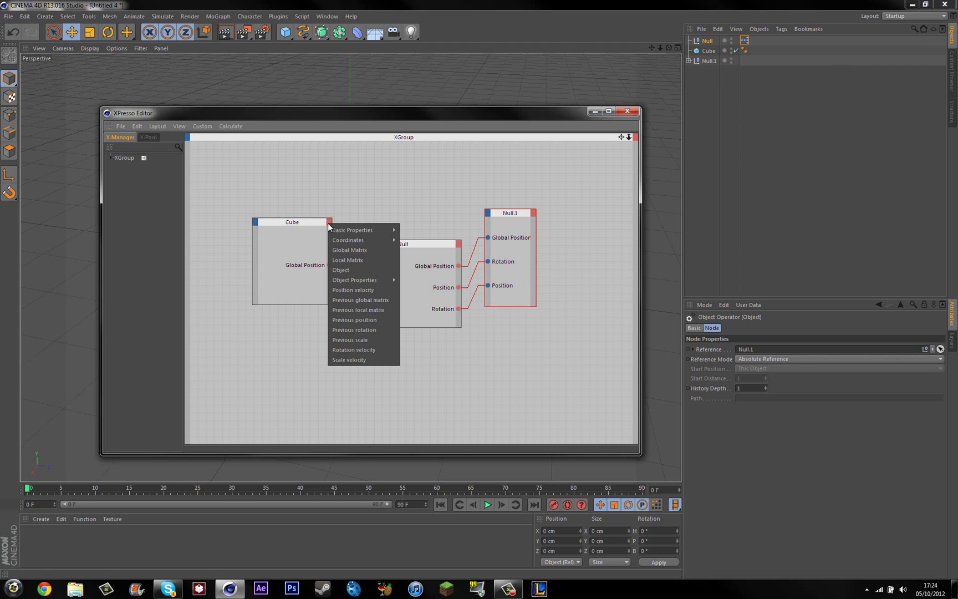
mouse_move(379, 240)
mouse_move(451, 250)
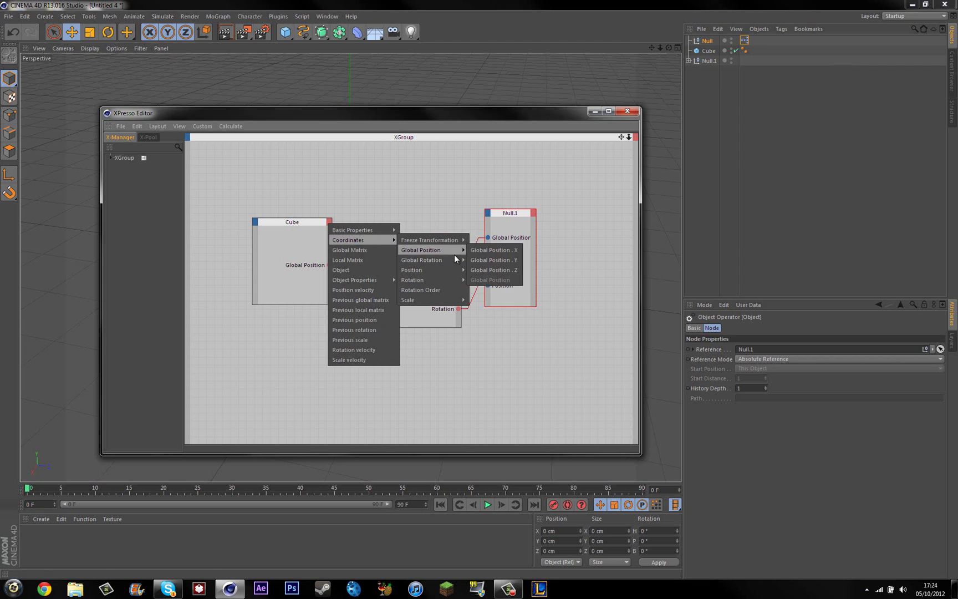
mouse_move(462, 271)
click(491, 300)
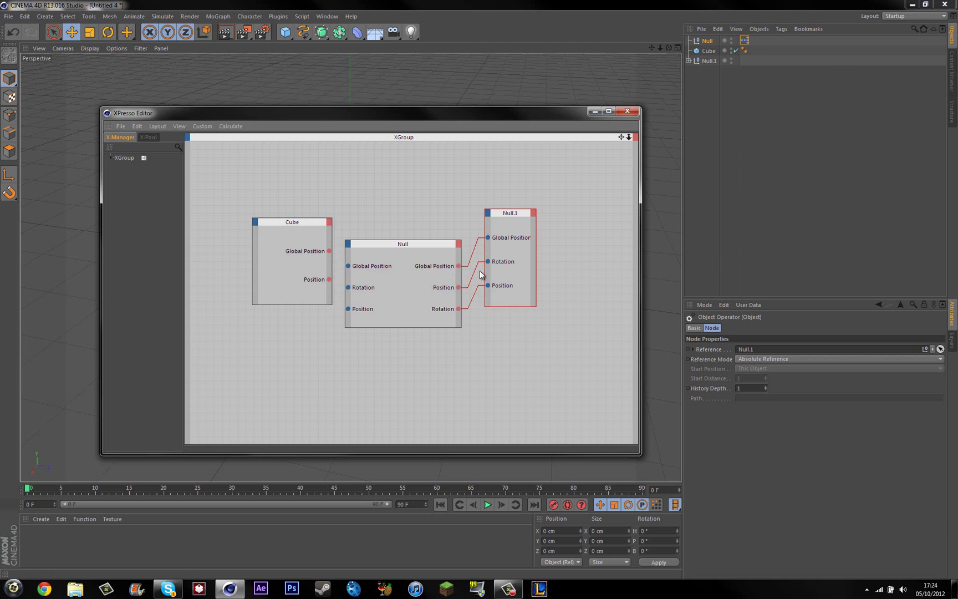
- Add a Rotation output port to the Cube node and place it above the Position port
click(330, 223)
mouse_move(388, 240)
mouse_move(447, 272)
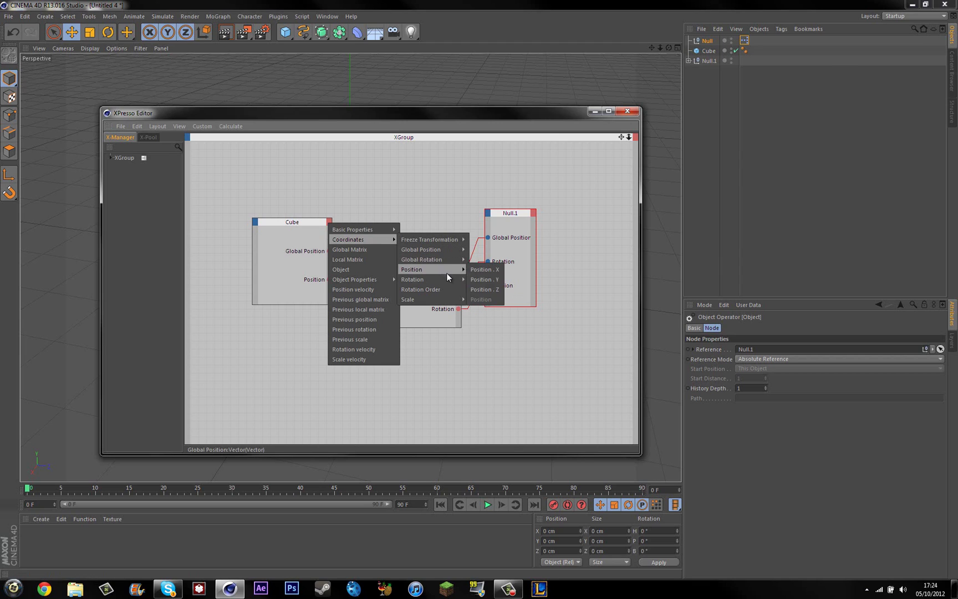
mouse_move(414, 280)
click(483, 299)
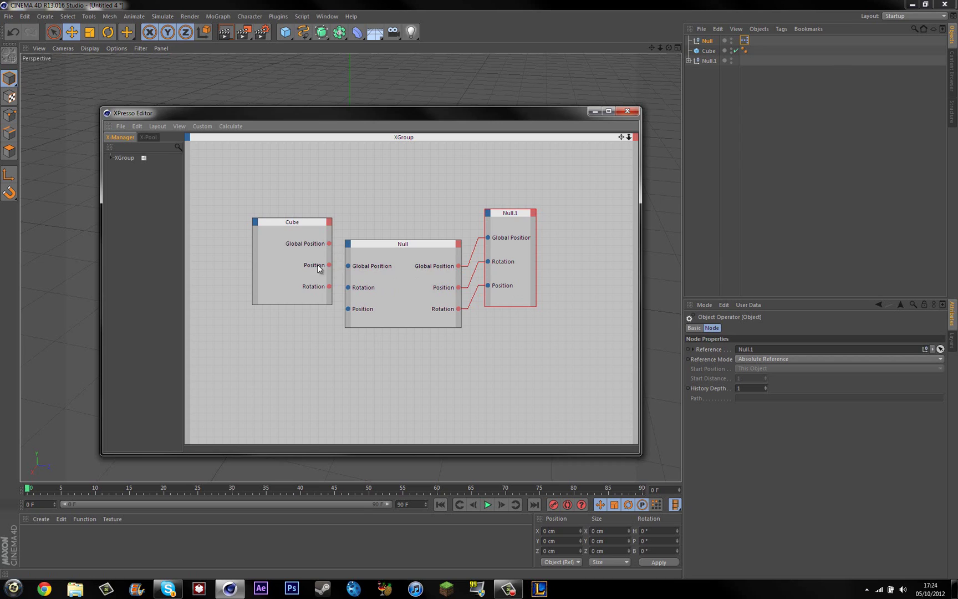
drag(321, 268, 349, 288)
- Wire the Cube node's Global Position, Rotation and Position outputs to the matching inputs of the Null node
click(330, 222)
mouse_move(379, 242)
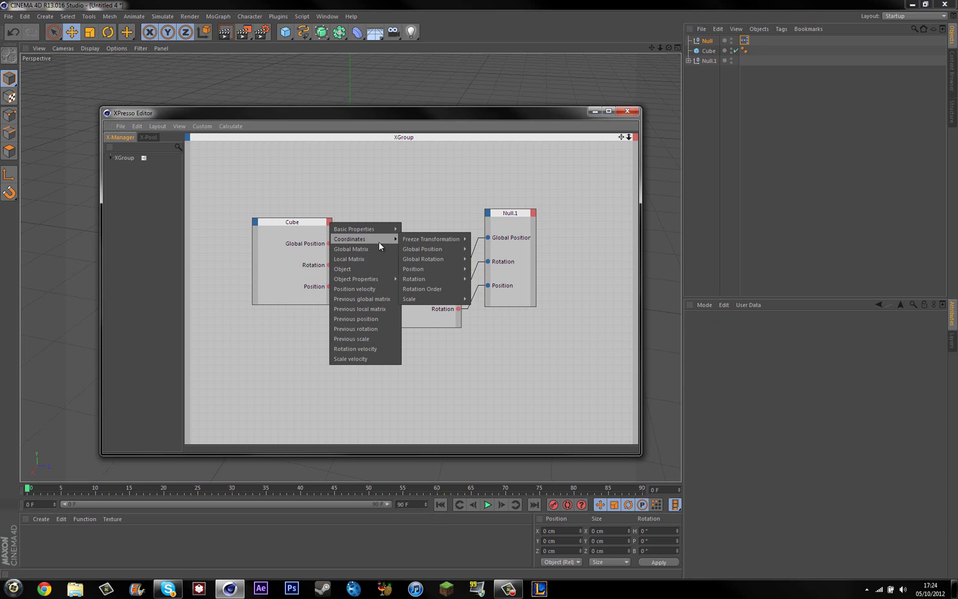
mouse_move(432, 270)
click(302, 234)
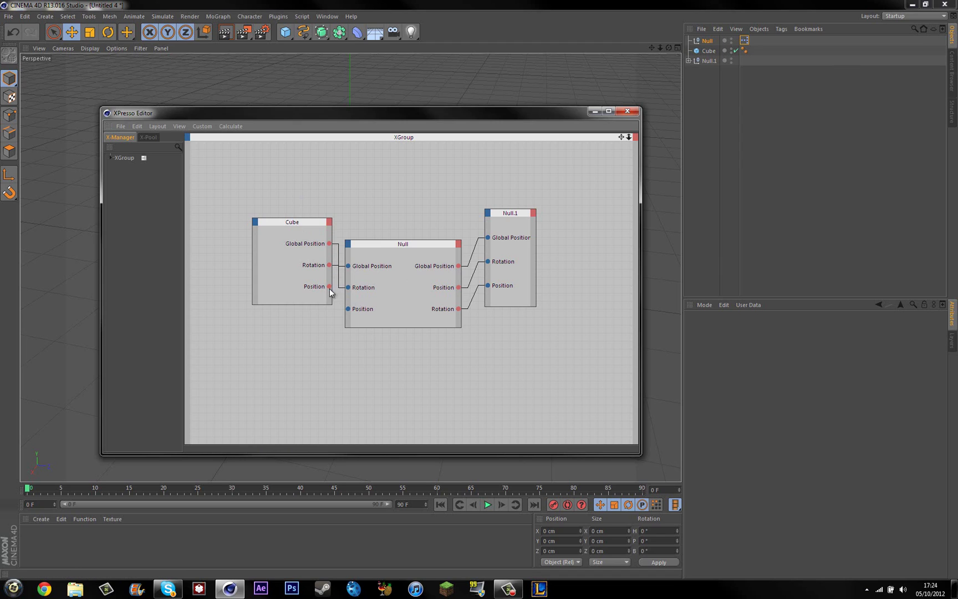
drag(330, 286, 344, 309)
- Line up the Cube and Null.1 nodes with the Null node and close the XPresso Editor
drag(294, 222, 281, 247)
drag(514, 220, 529, 239)
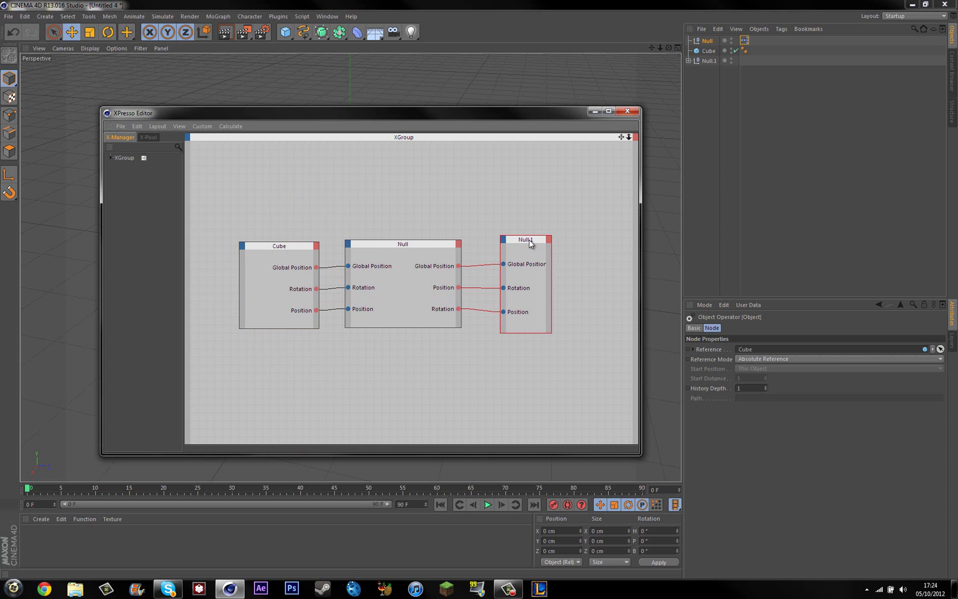
click(627, 111)
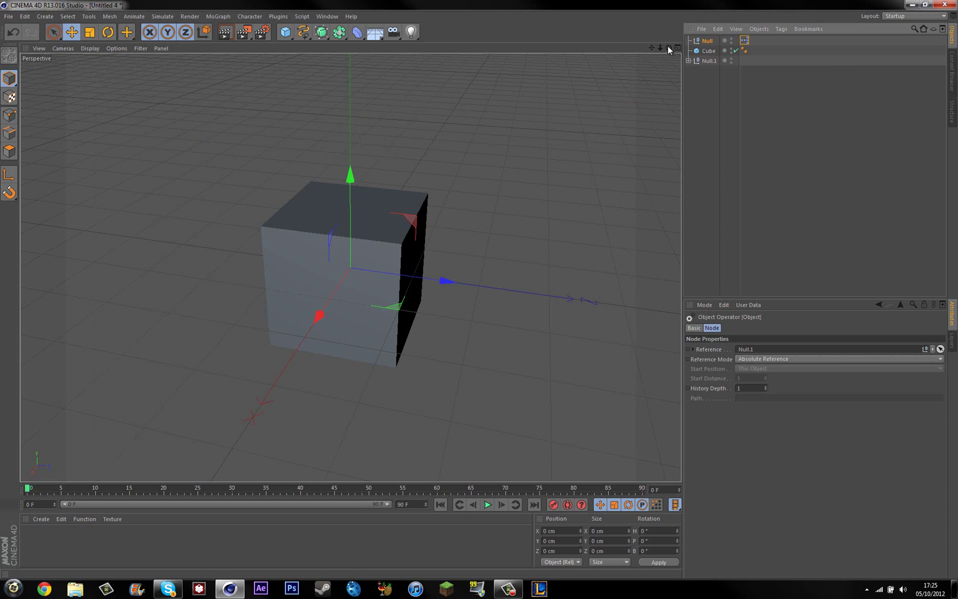
- Move the cube about 103 cm along the Z axis to test the rig
scroll(465, 292, down, 5)
drag(478, 290, 490, 294)
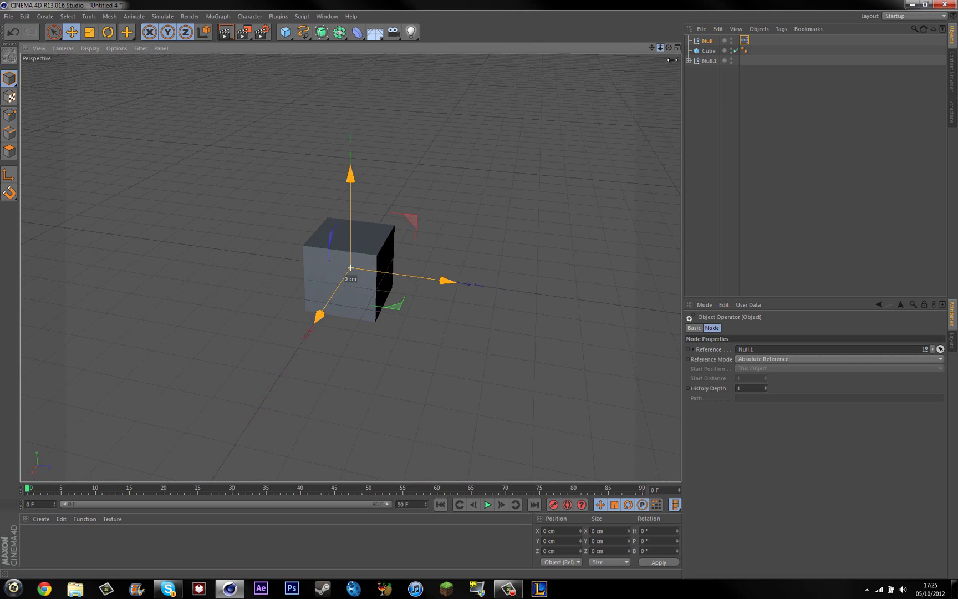
click(709, 51)
drag(419, 278, 471, 285)
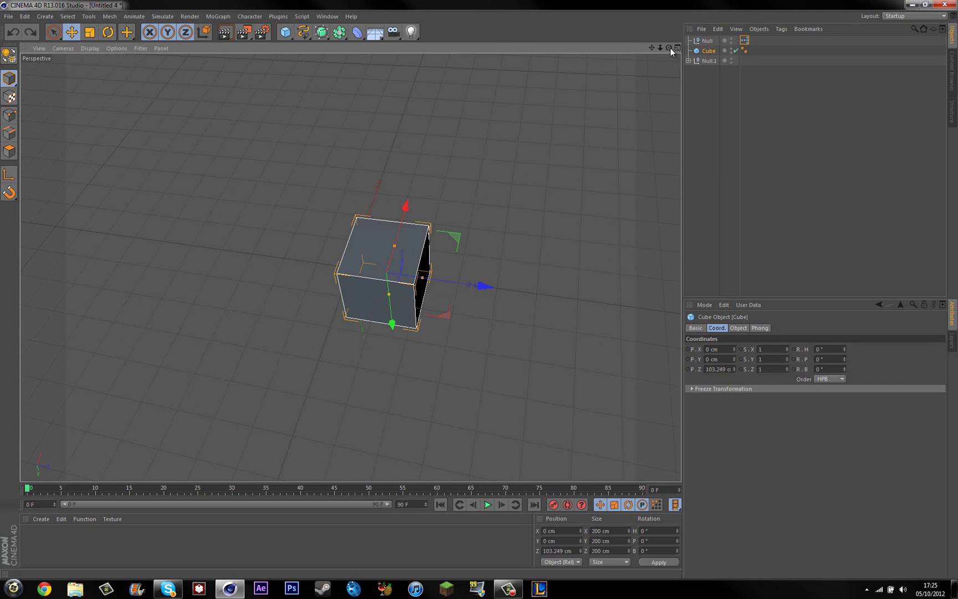
drag(669, 47, 479, 289)
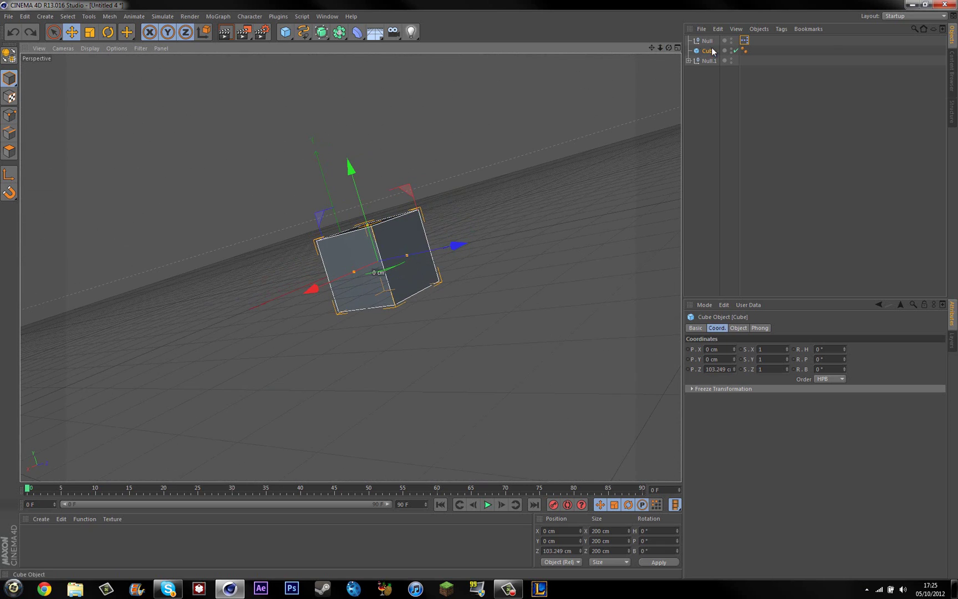
- Reopen the XPresso graph and delete the Null node's Rotation input port and Position output port
double_click(745, 41)
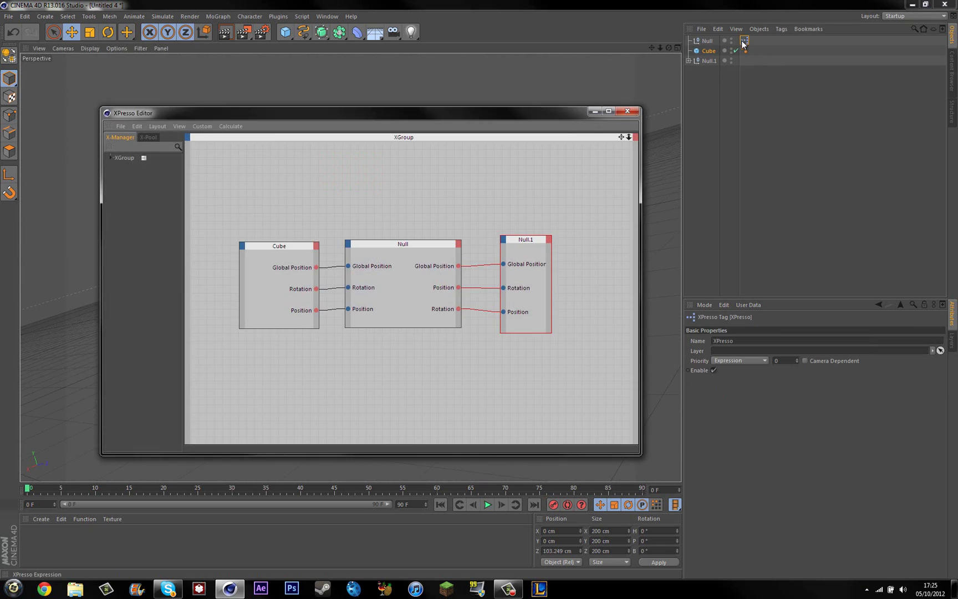
right_click(363, 289)
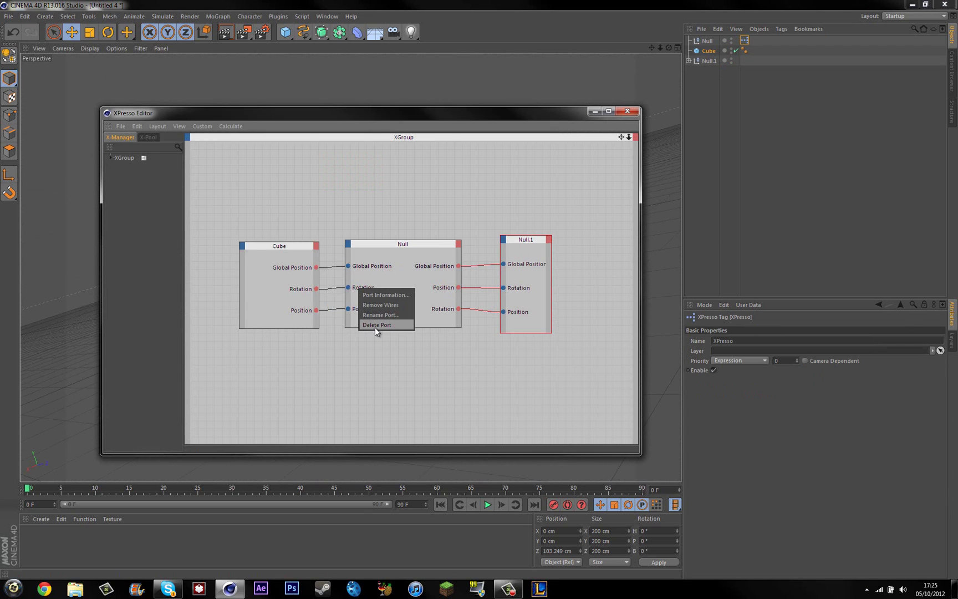
click(374, 327)
right_click(432, 287)
click(444, 325)
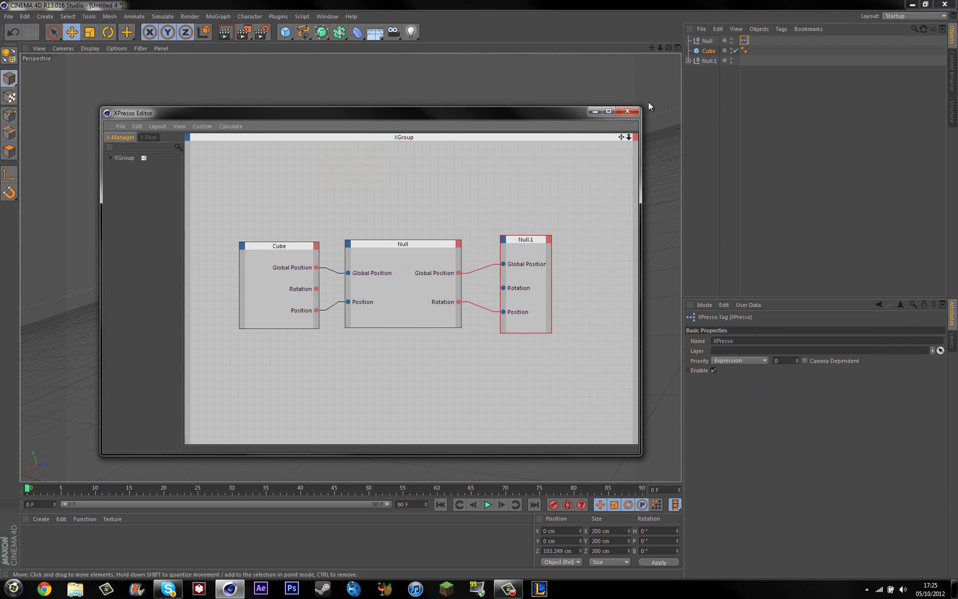
- Close the XPresso Editor, test the rig by moving the cube to about -26 cm in Z, and undo the move
click(627, 111)
drag(439, 252, 412, 287)
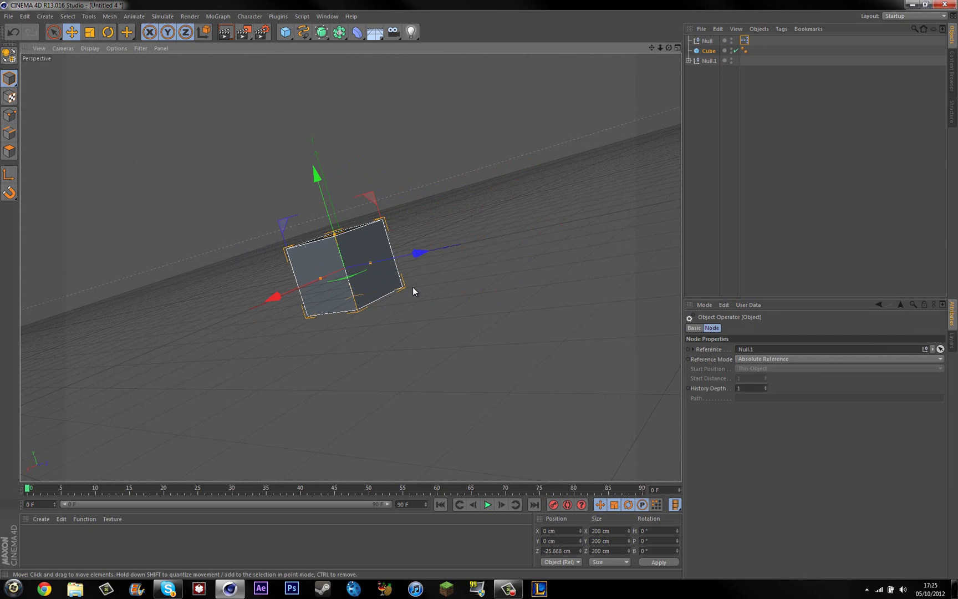
key(ctrl+z)
alt+drag(620, 67, 479, 287)
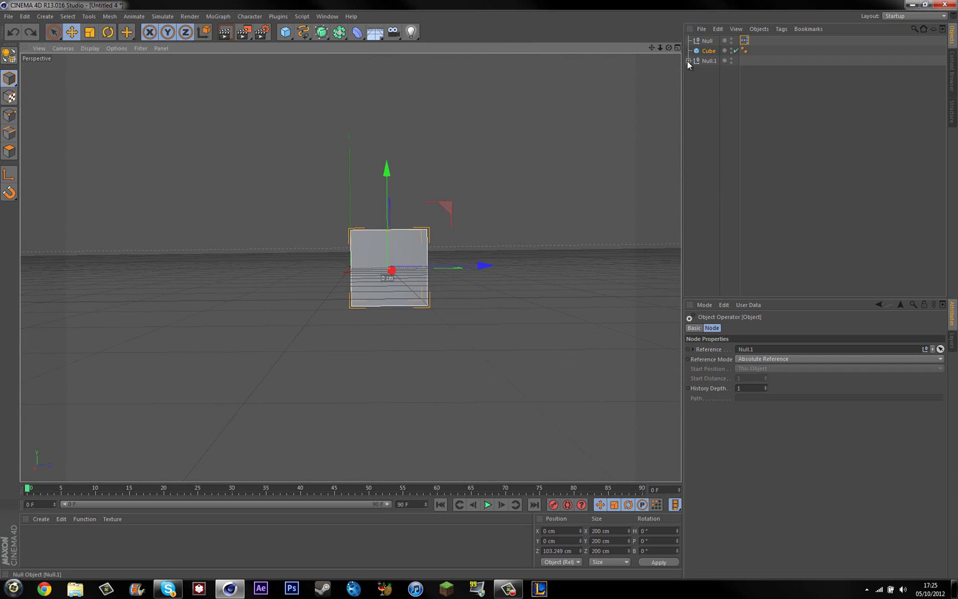
- Reopen the XPresso graph and delete the Null.1 node's Rotation input and the Cube node's Rotation output
double_click(745, 42)
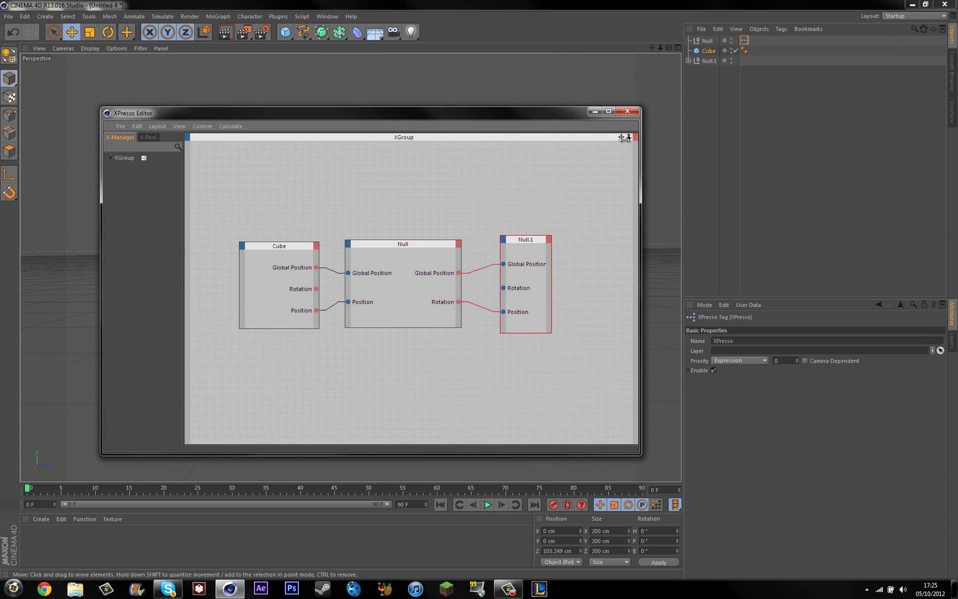
drag(532, 241, 537, 245)
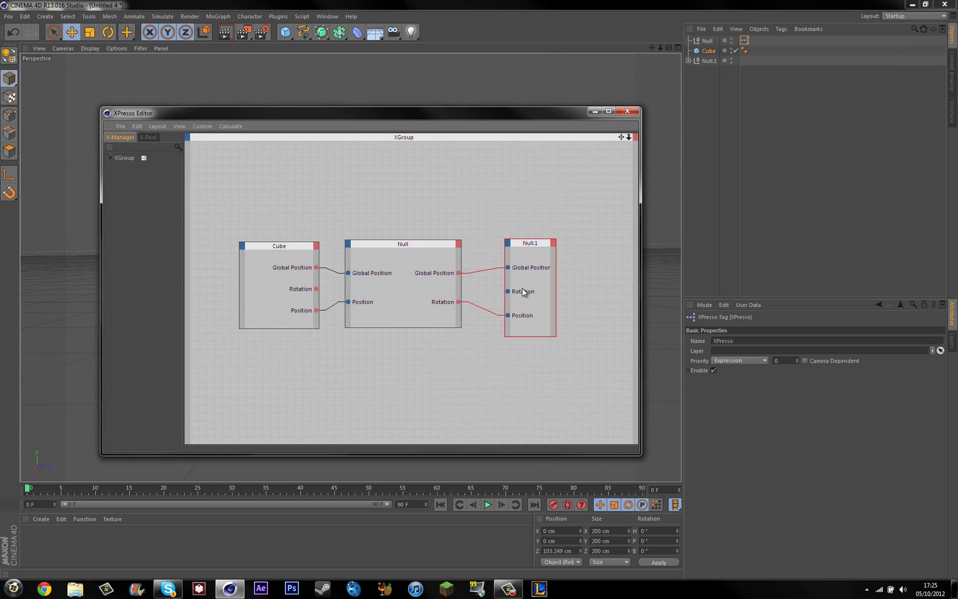
right_click(525, 294)
click(545, 330)
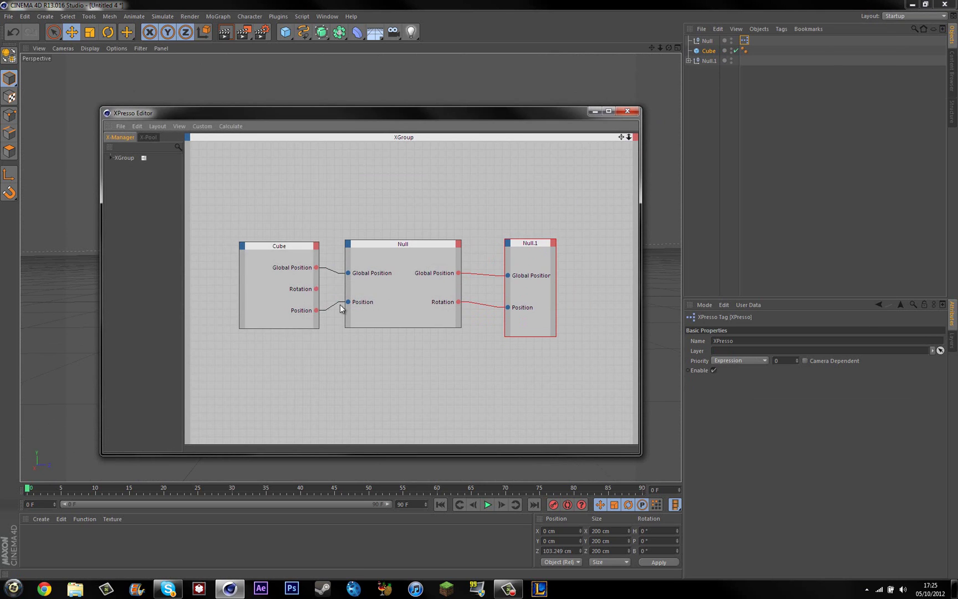
right_click(301, 295)
click(324, 328)
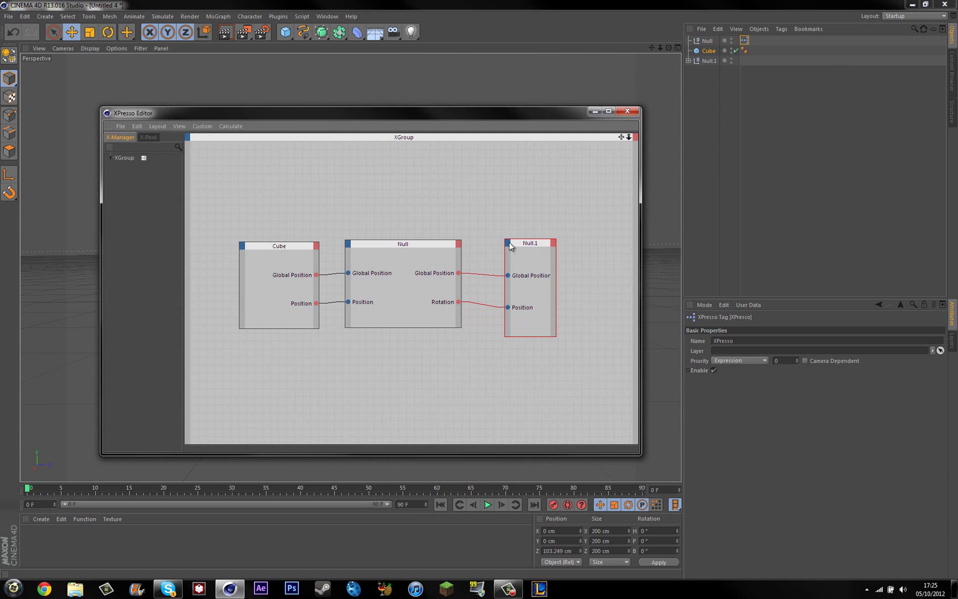
click(510, 246)
mouse_move(549, 259)
mouse_move(632, 301)
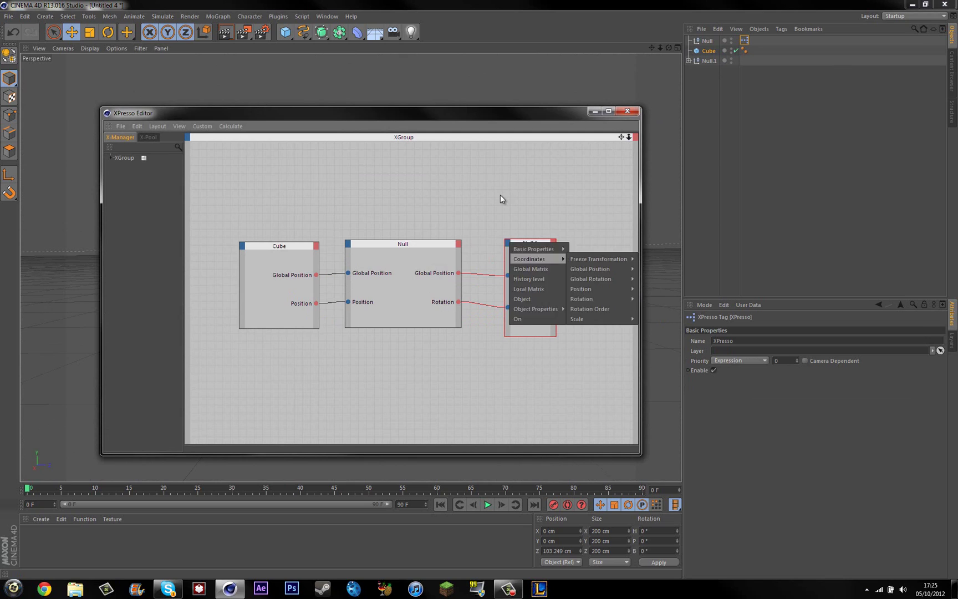
click(511, 232)
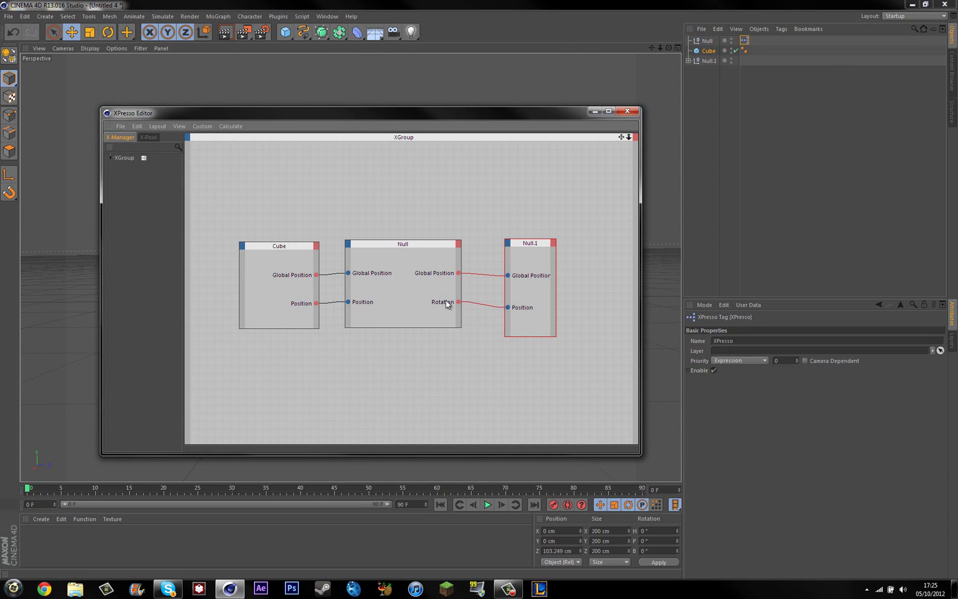
- Replace the Null node's Rotation output with a Position output and wire it to the Null.1 node's Position input
click(460, 246)
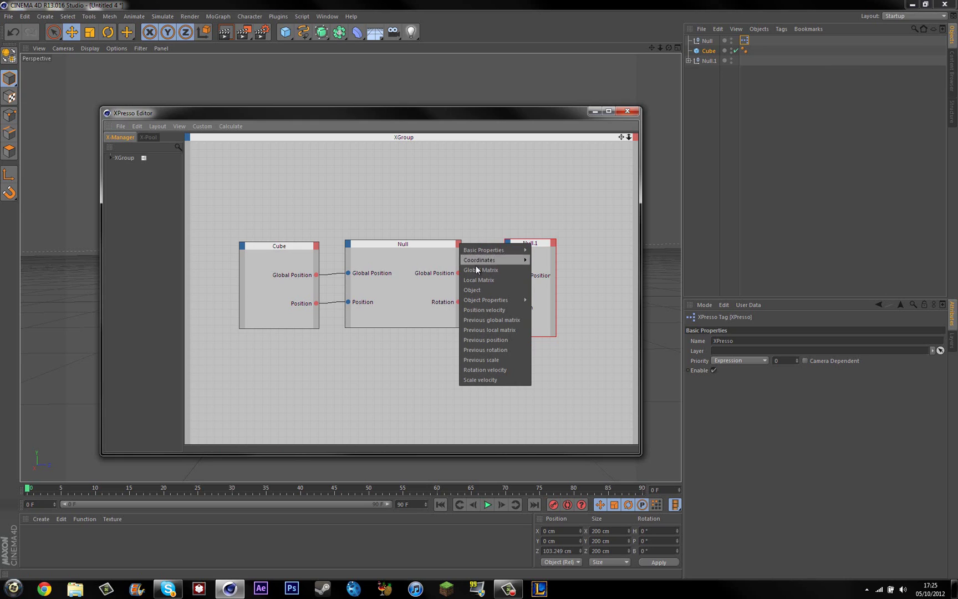
mouse_move(502, 260)
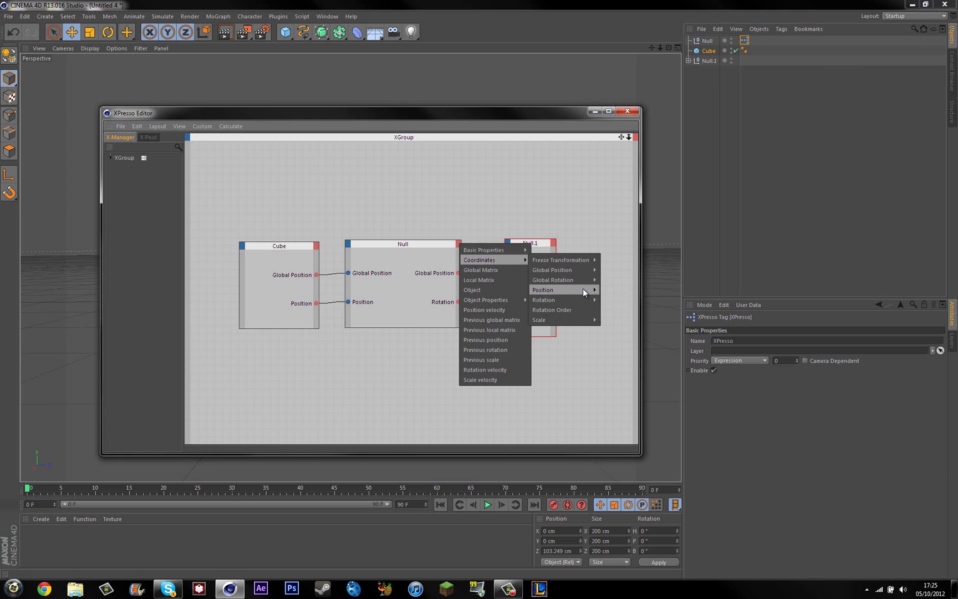
mouse_move(584, 289)
click(616, 289)
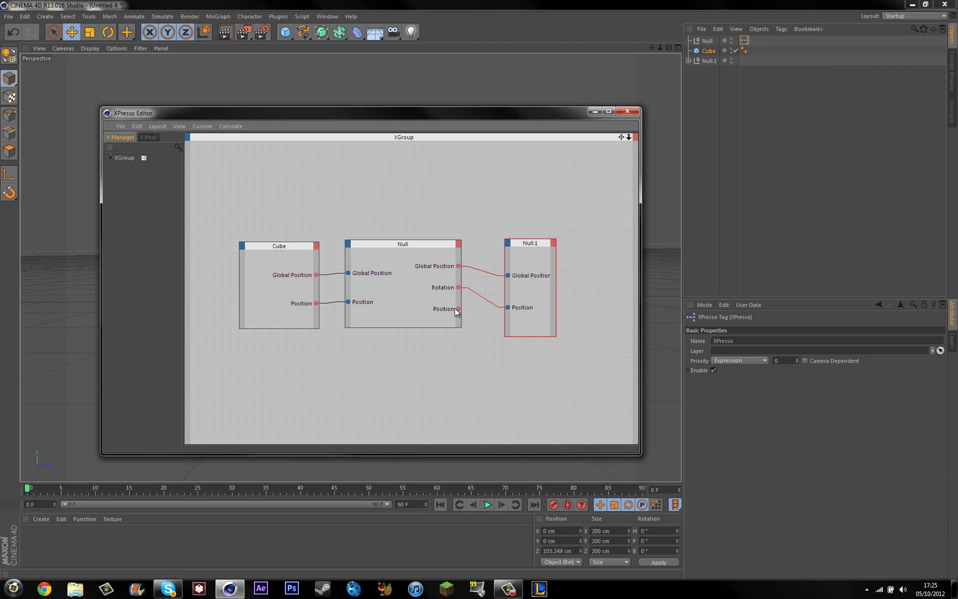
click(446, 291)
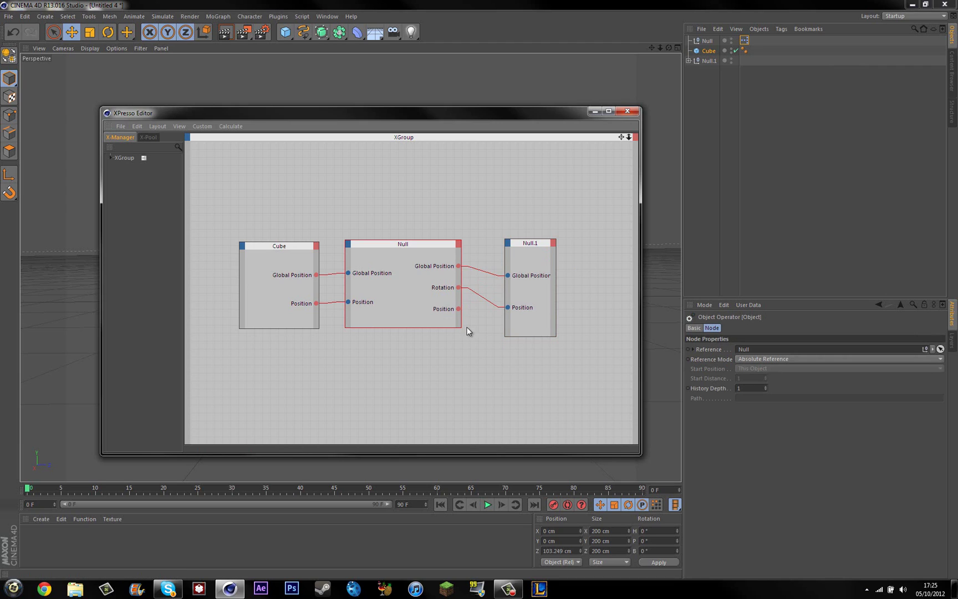
right_click(459, 287)
click(472, 327)
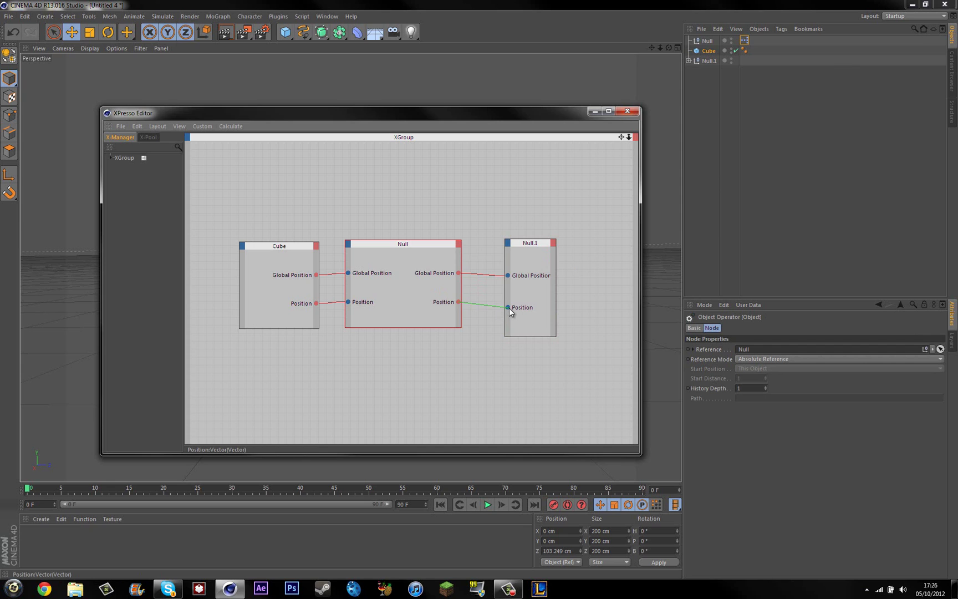
- Close the XPresso Editor and test the rig by moving the cube to about X 3, Y -8, Z -9 cm
click(627, 111)
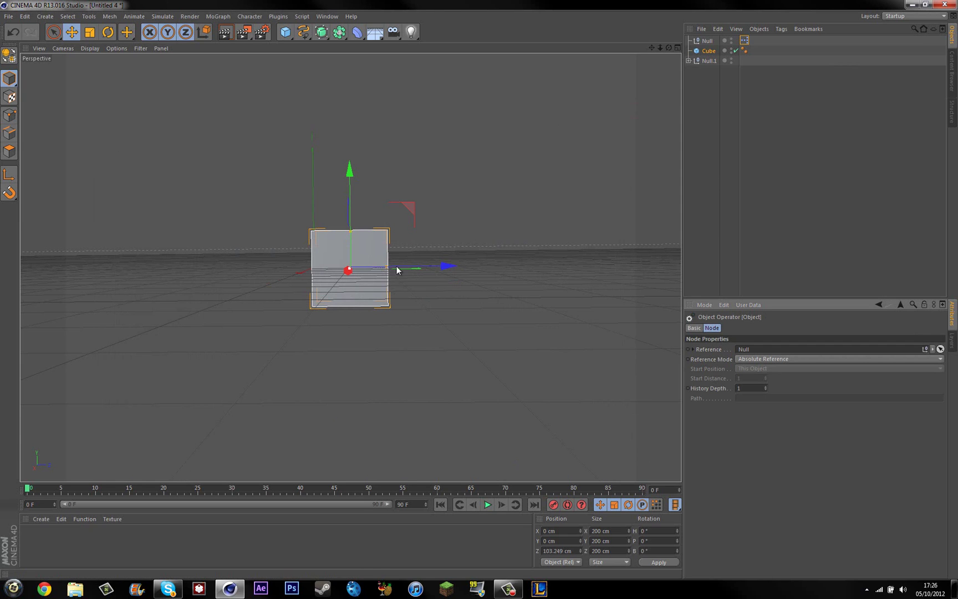
mouse_move(397, 270)
mouse_down()
mouse_move(484, 263)
mouse_move(439, 111)
mouse_move(407, 321)
mouse_move(397, 229)
mouse_move(441, 220)
mouse_move(498, 231)
mouse_move(386, 276)
mouse_up()
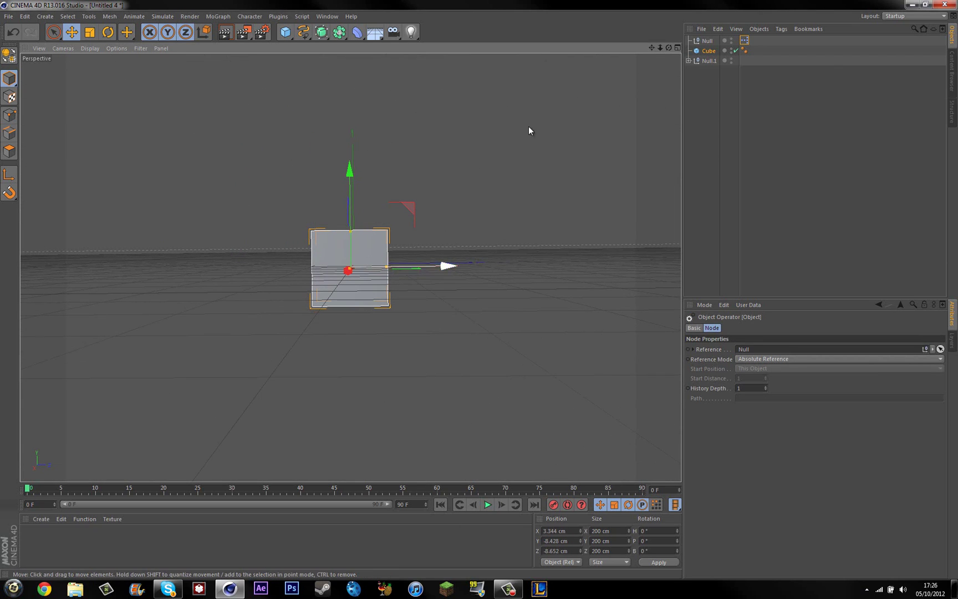
drag(670, 48, 555, 222)
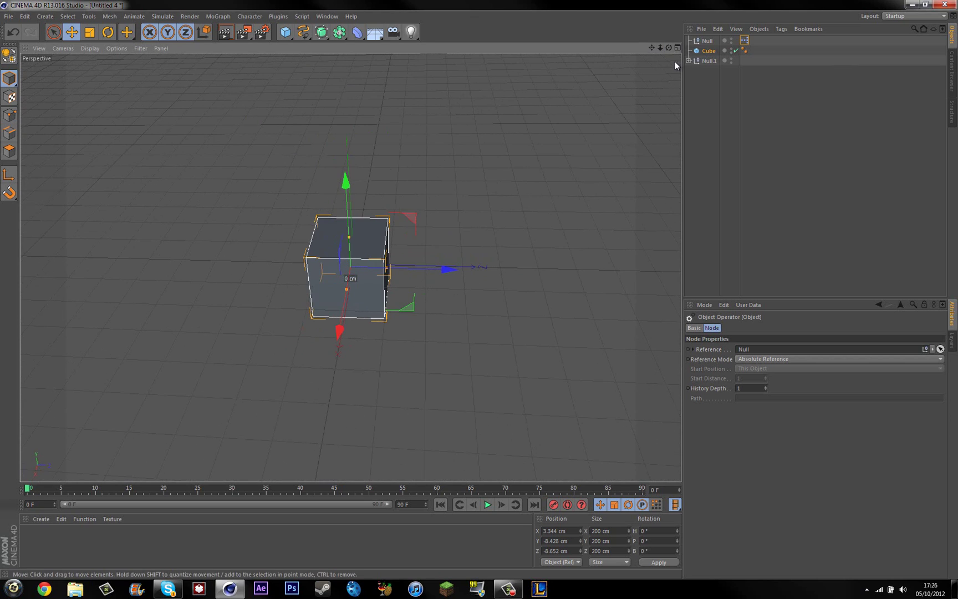
- Delete the camera inside Null.1 and replace it with a new camera parented to Null.1
click(687, 70)
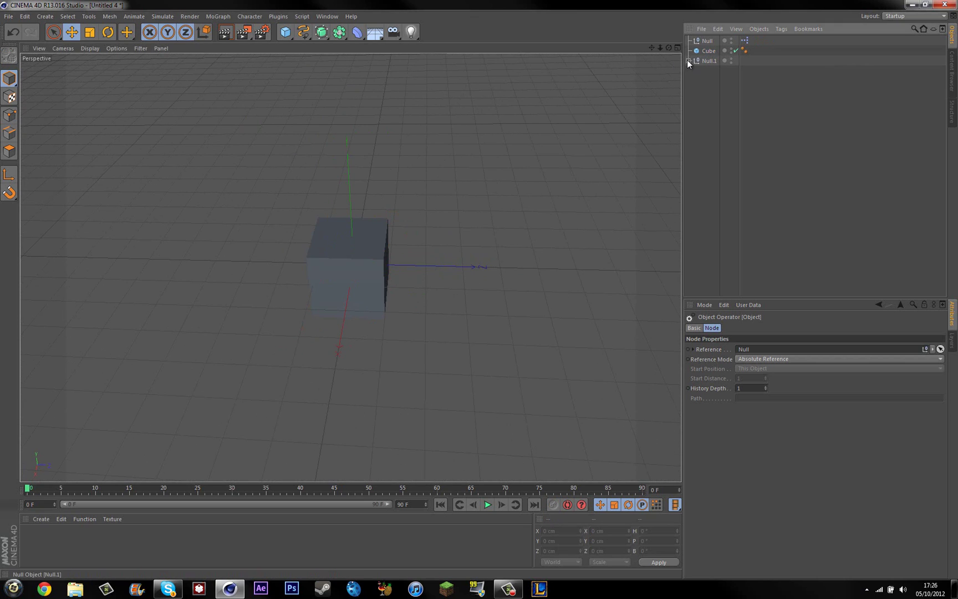
click(689, 61)
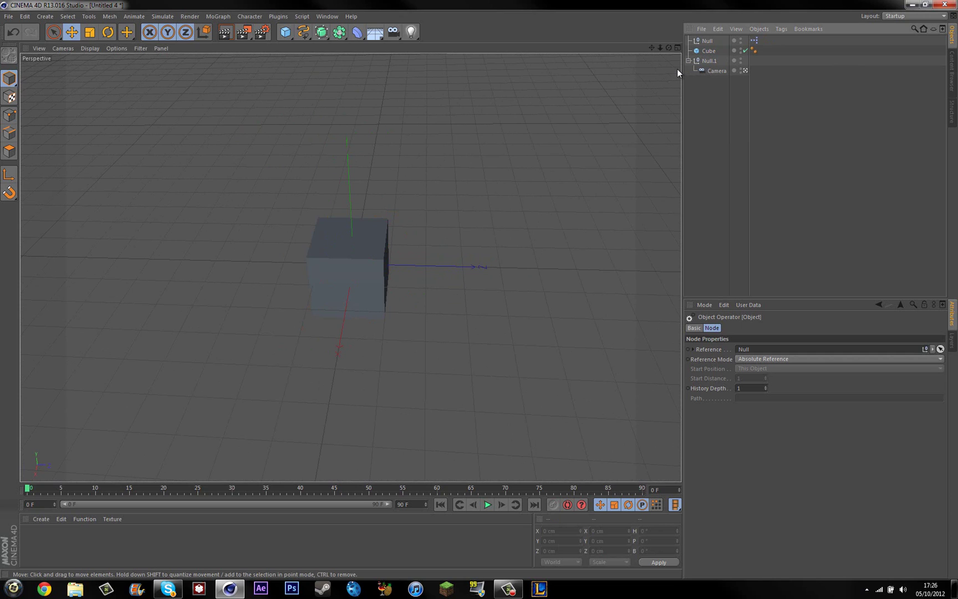
click(715, 71)
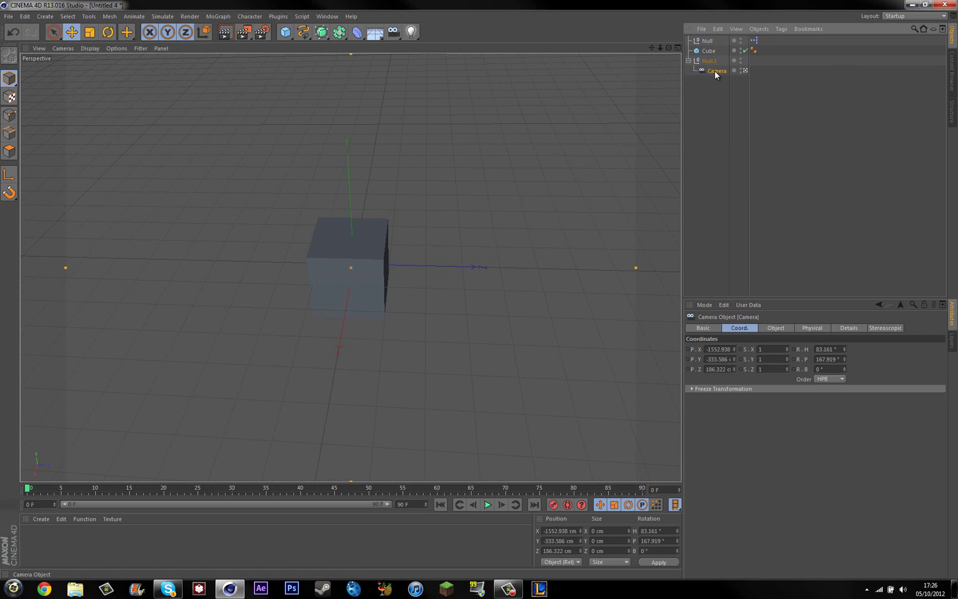
key(Delete)
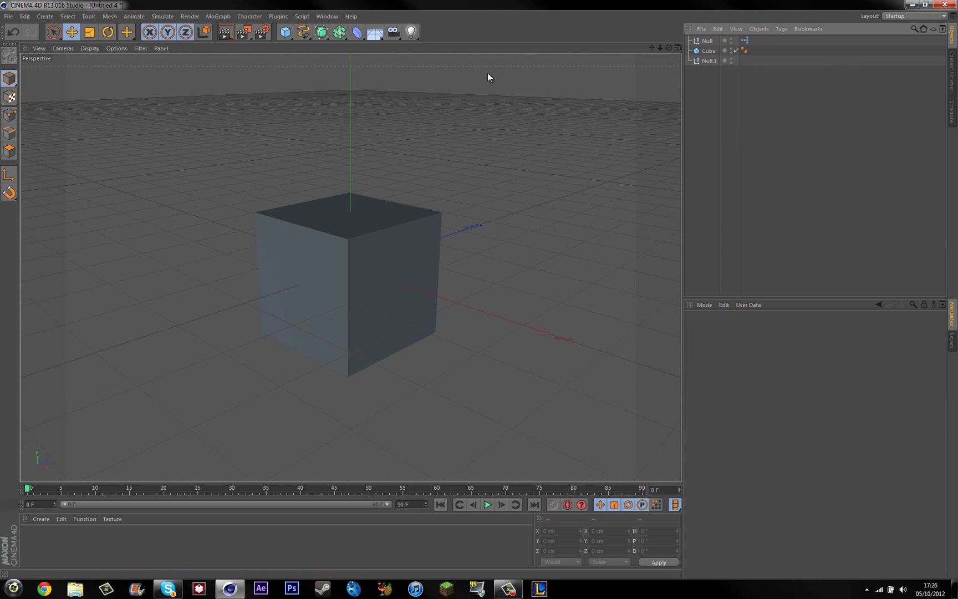
drag(378, 32, 430, 42)
drag(709, 70, 709, 71)
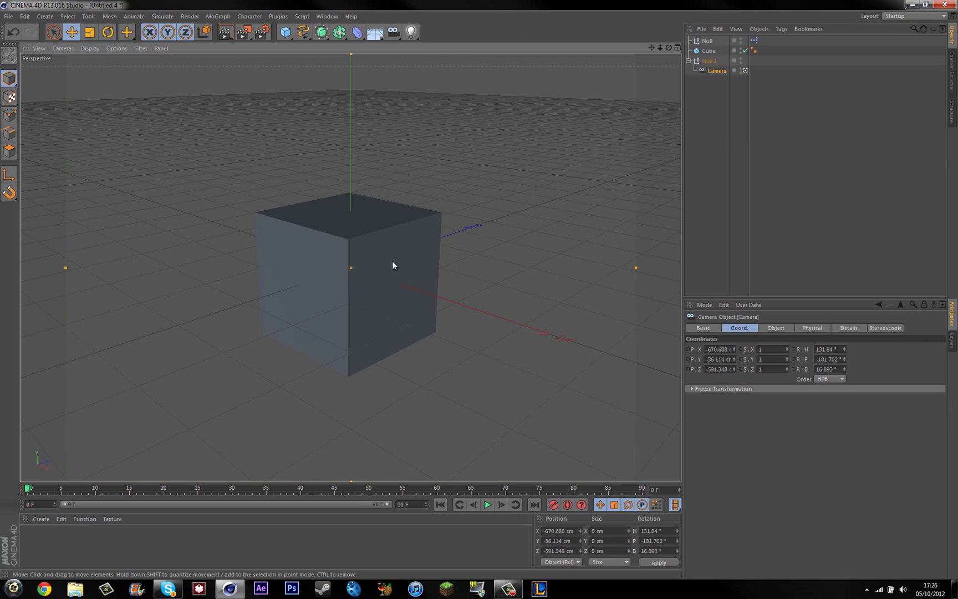
- Move the cube along Z to about -19 cm and record a keyframe for it at frame 0
click(396, 275)
drag(409, 256, 422, 302)
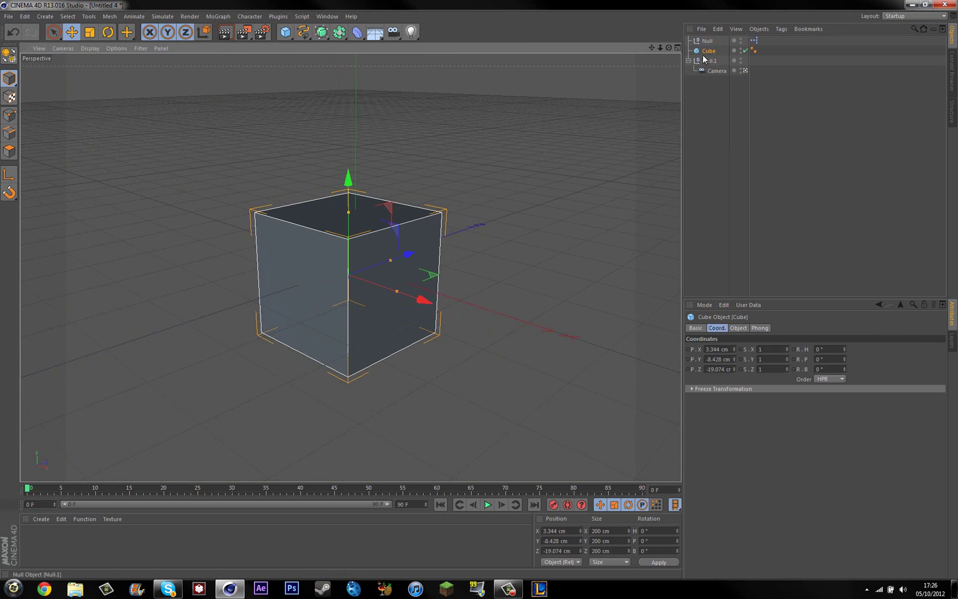
click(553, 505)
- At frame 90, keyframe the cube at about 1758 cm in Z with its heading rotation set to 110°
drag(563, 491, 686, 490)
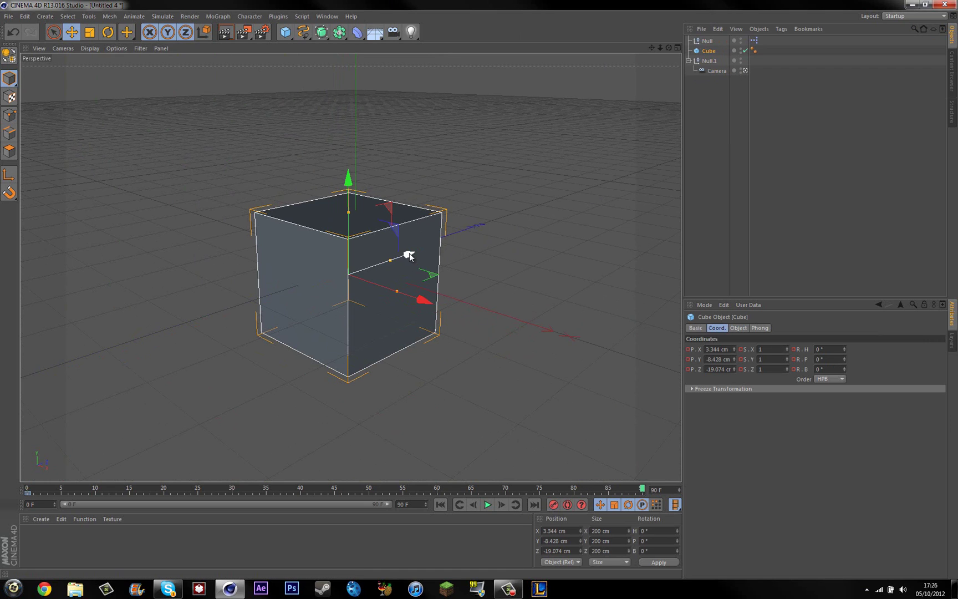
drag(407, 254, 363, 532)
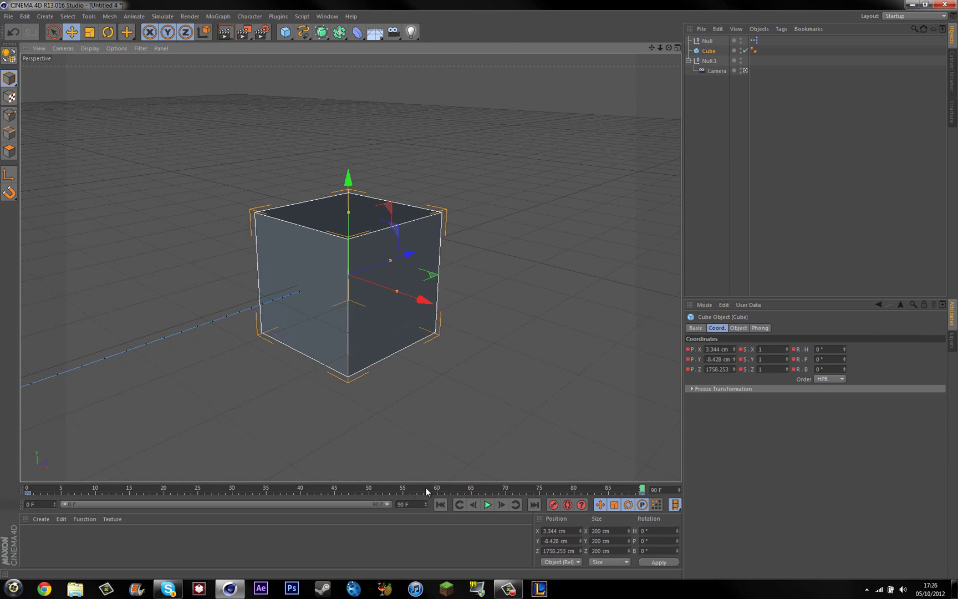
drag(426, 489, 655, 486)
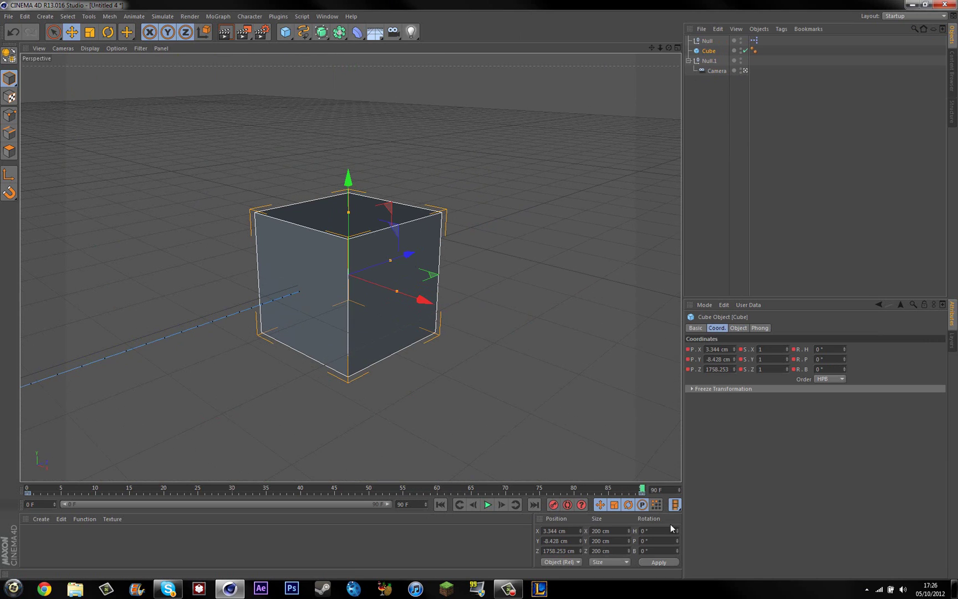
click(668, 562)
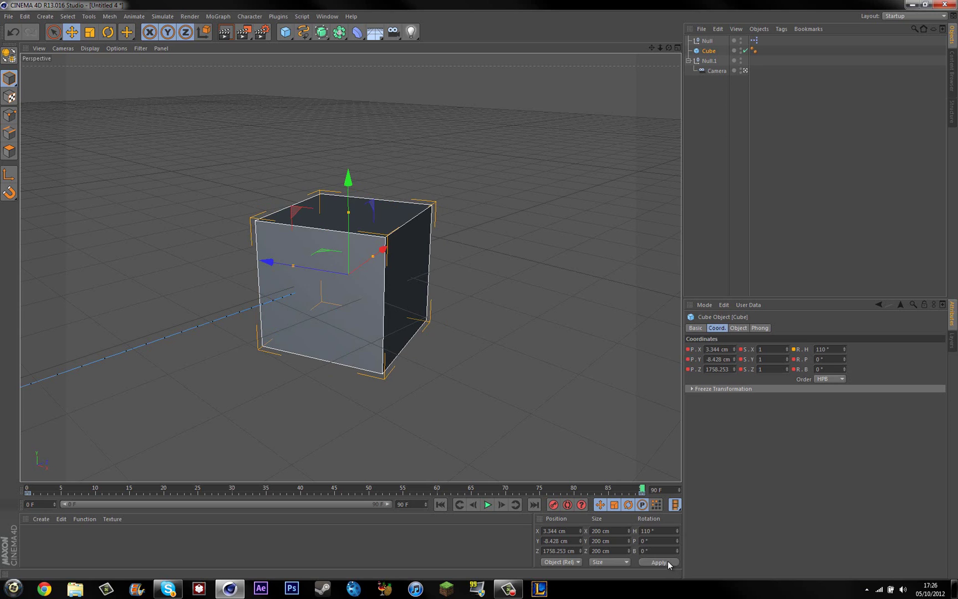
- Play the animation from the first frame to check how the camera follows the cube, and stop playback
click(436, 506)
click(488, 505)
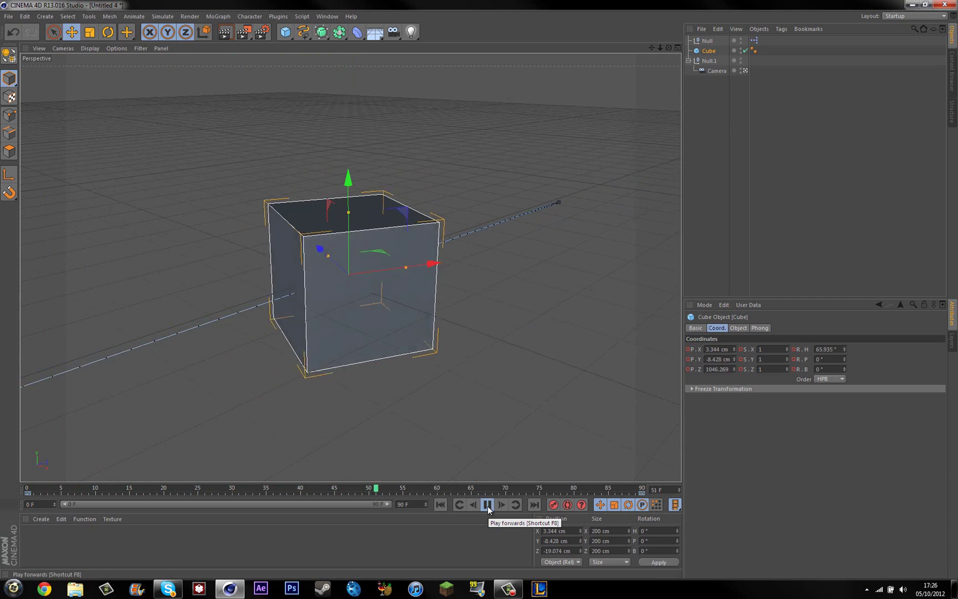
click(488, 505)
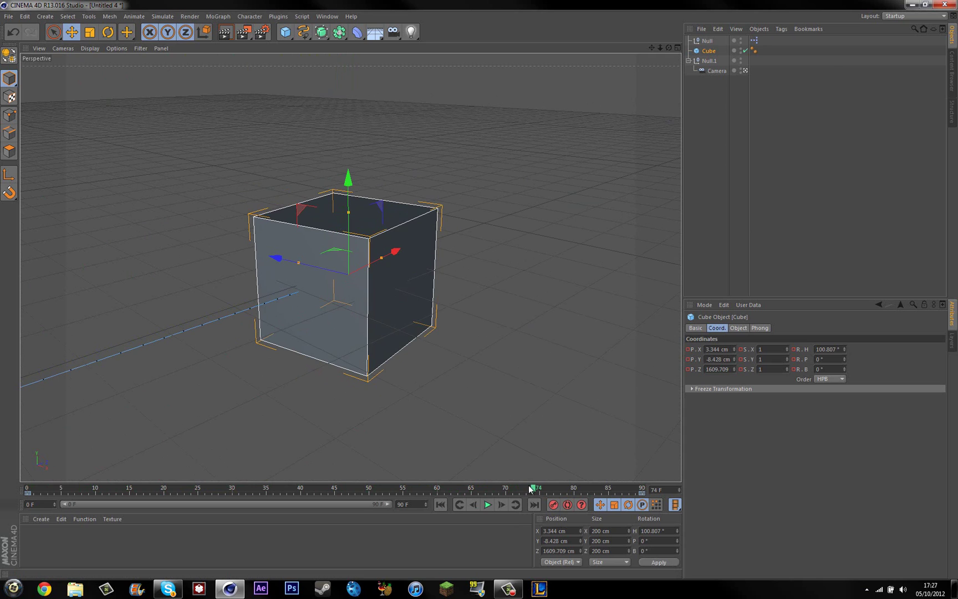
- Return to frame 0 and delete the cube's keyframe at frame 90
drag(533, 492, 17, 452)
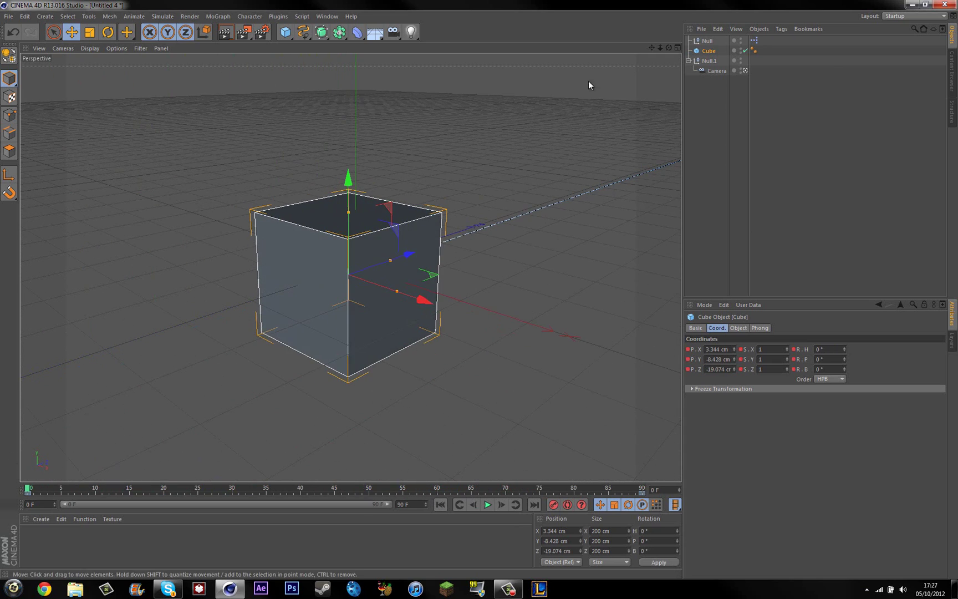
click(642, 493)
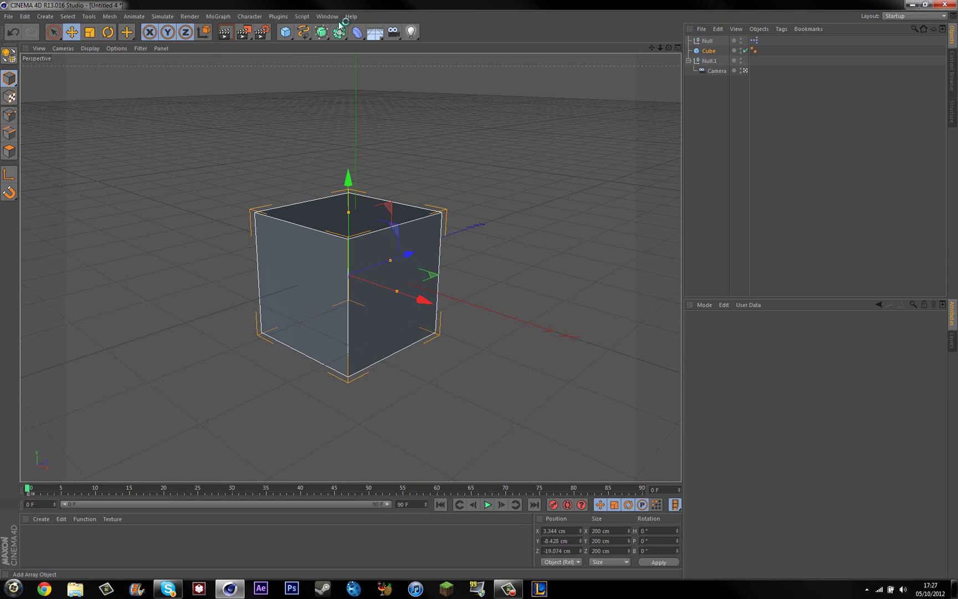
click(282, 17)
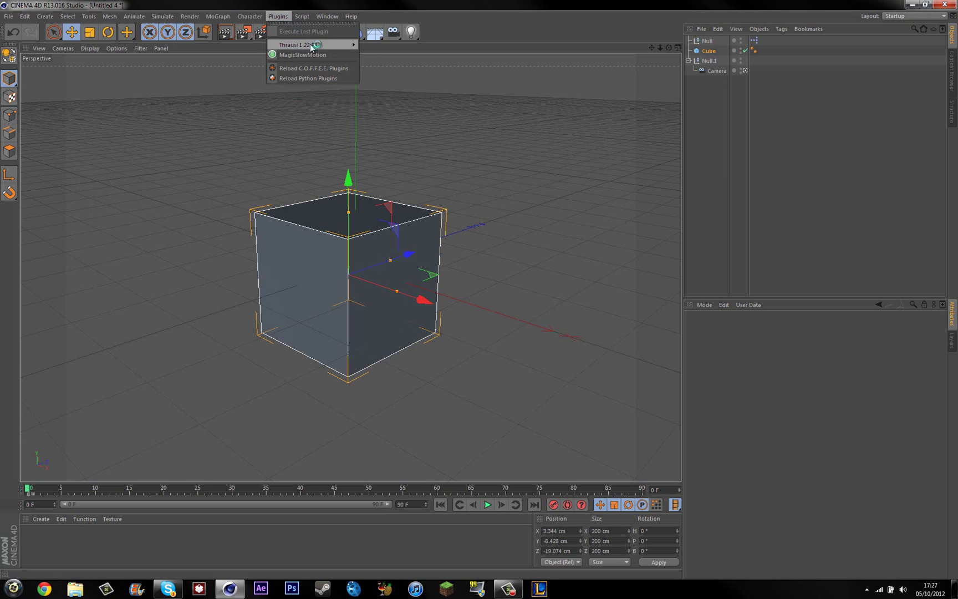
mouse_move(319, 44)
click(718, 121)
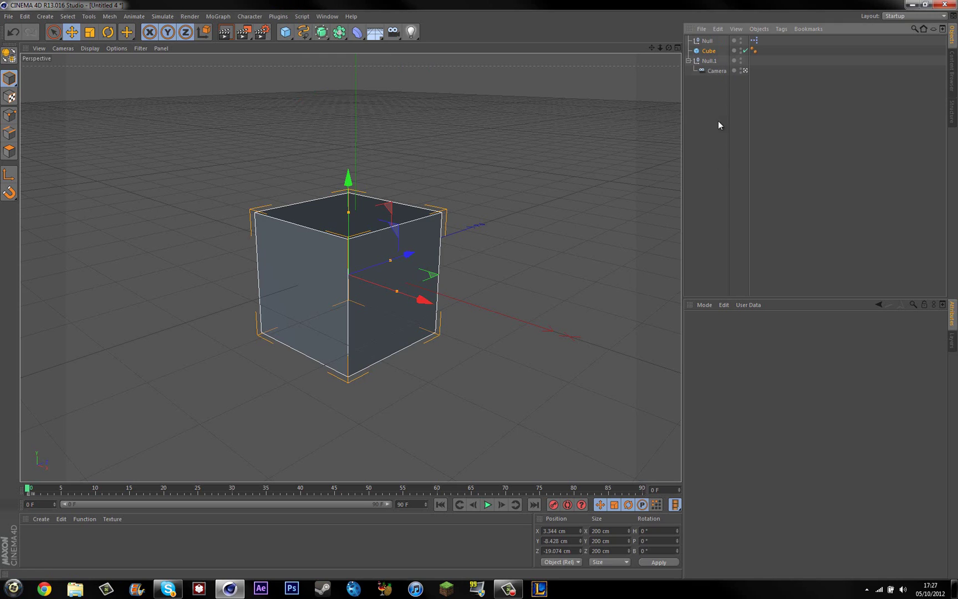
click(708, 41)
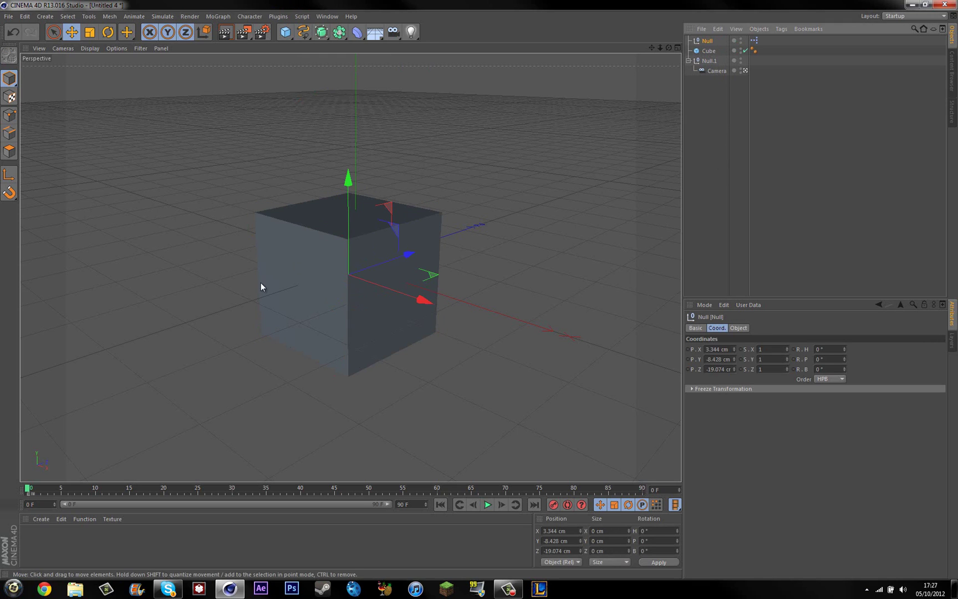
click(715, 71)
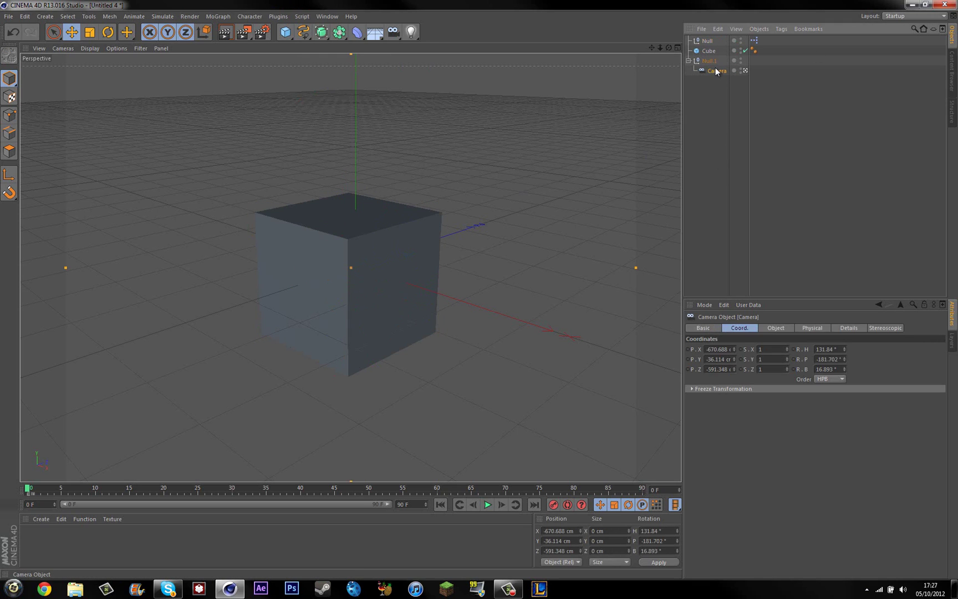
click(713, 60)
click(711, 51)
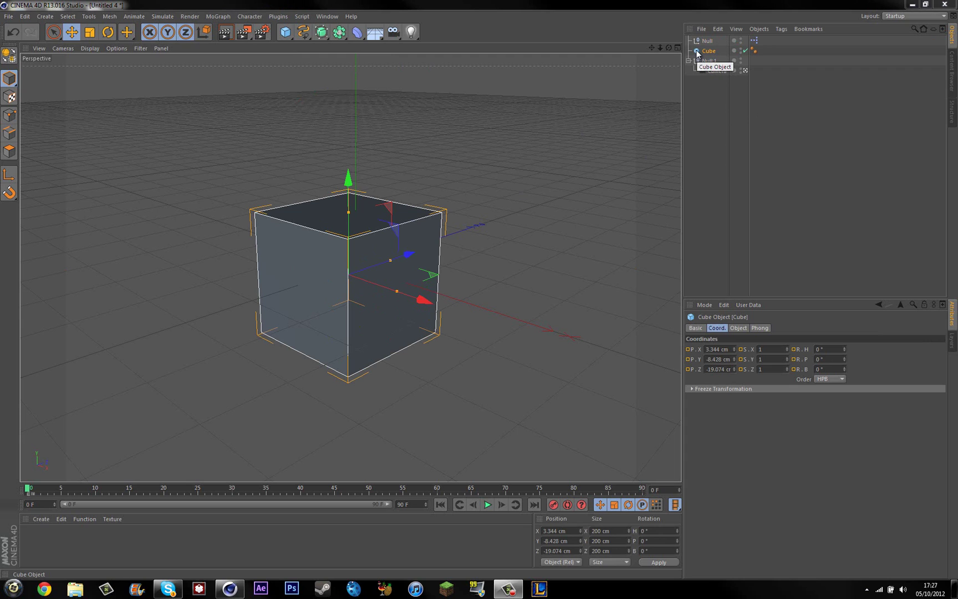
- Add a floor, lower it to about -533 cm in Y, and give it a Collider Body tag
click(380, 35)
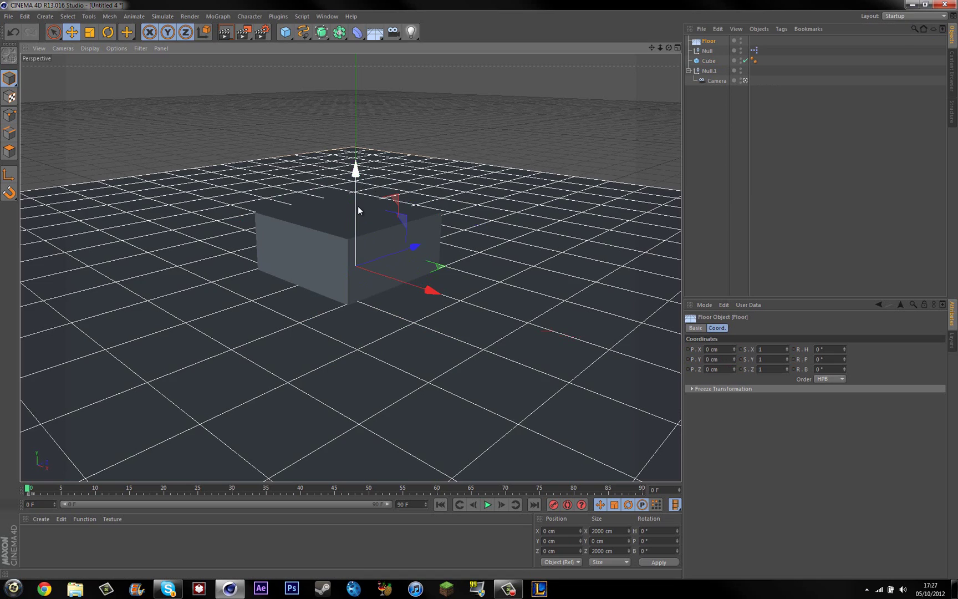
drag(356, 171, 368, 458)
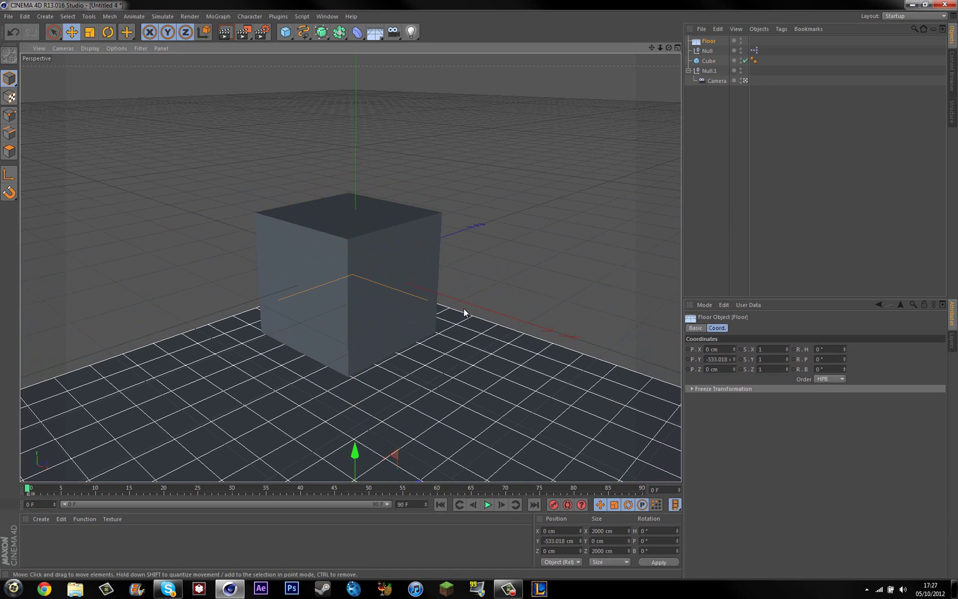
right_click(710, 43)
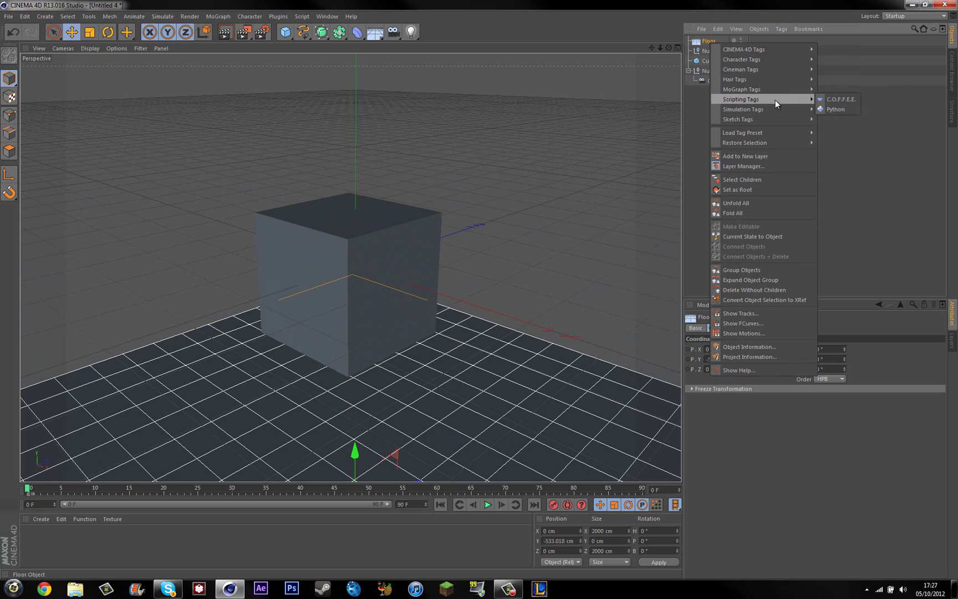
mouse_move(750, 108)
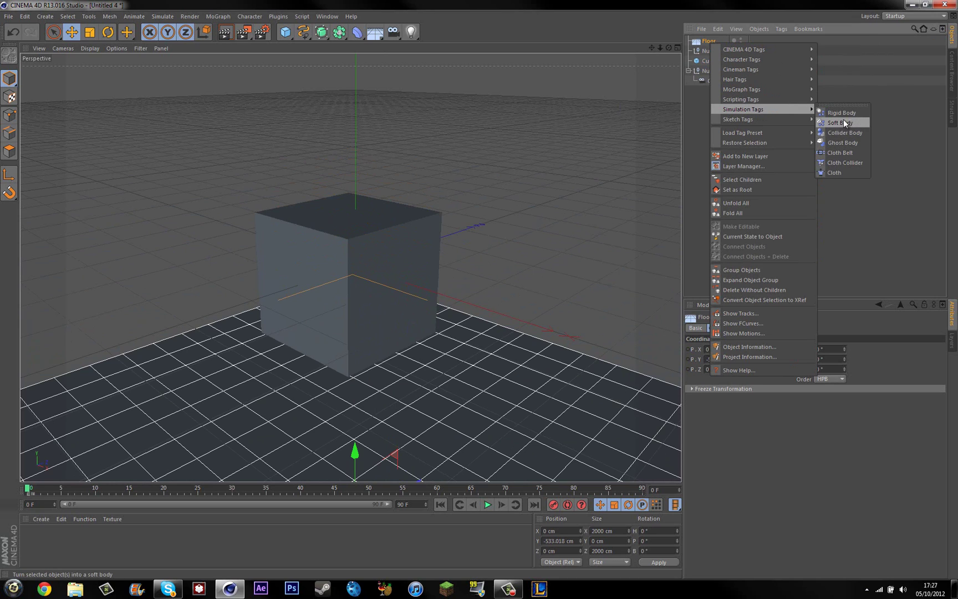
click(846, 134)
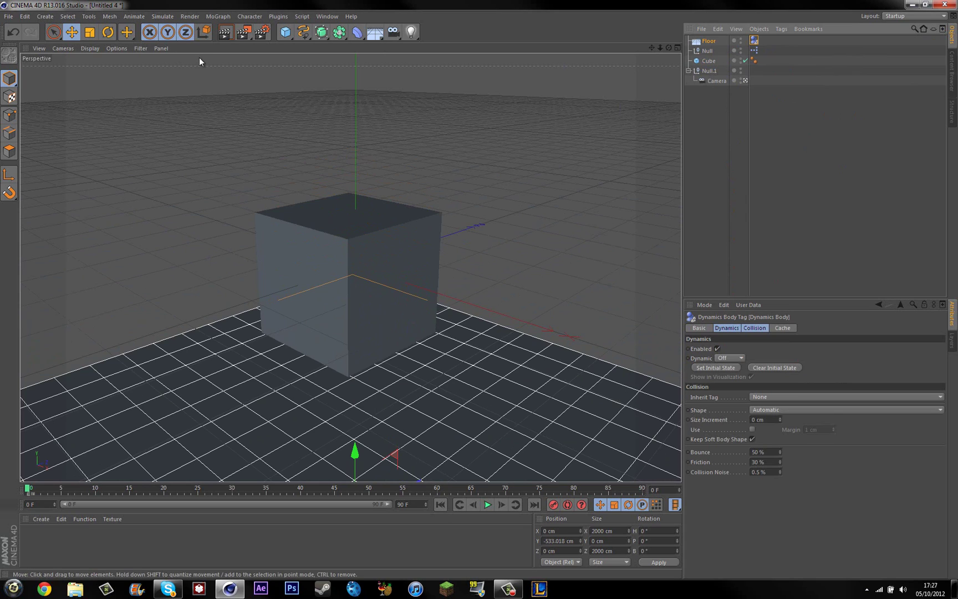
click(164, 17)
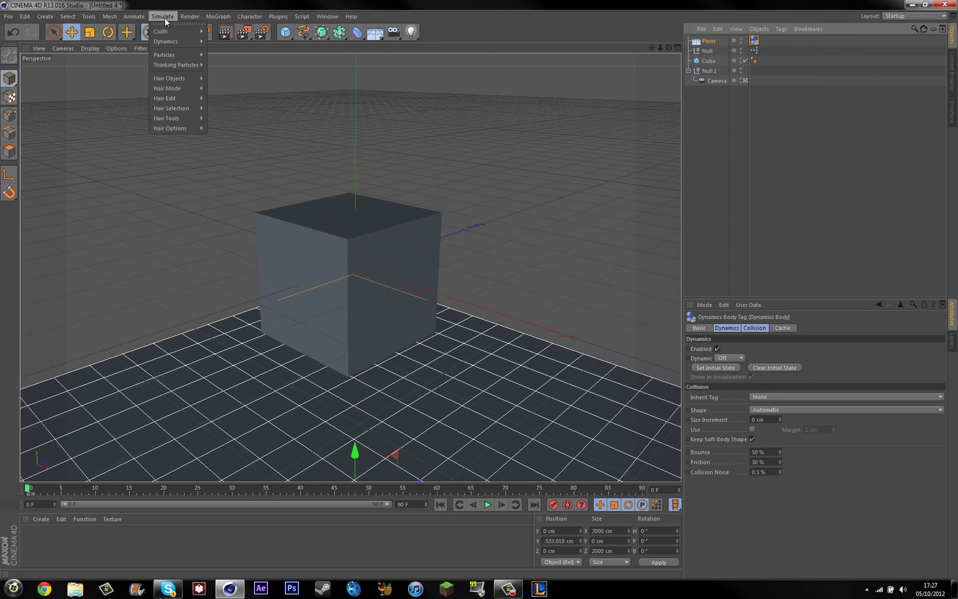
mouse_move(177, 40)
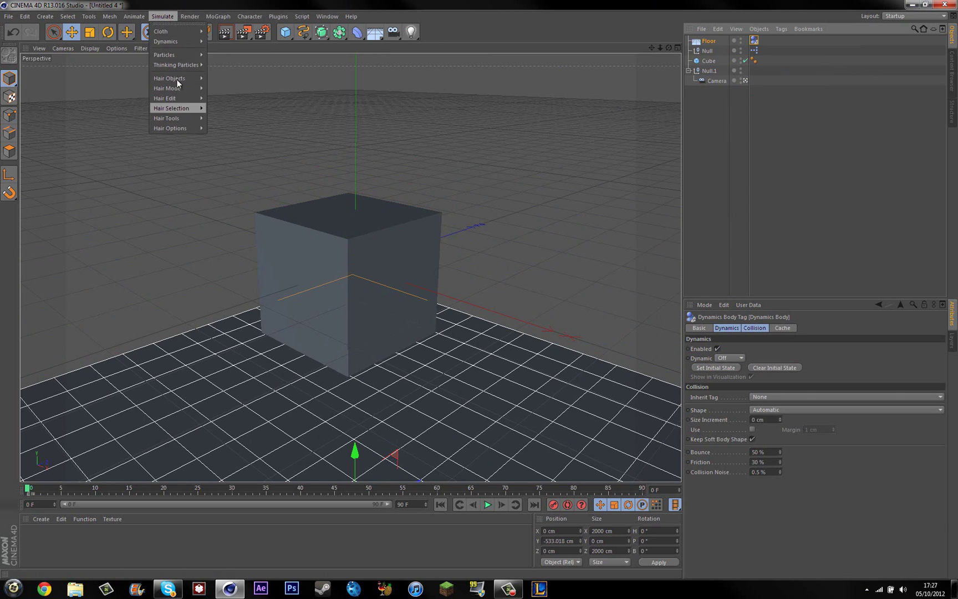
click(165, 17)
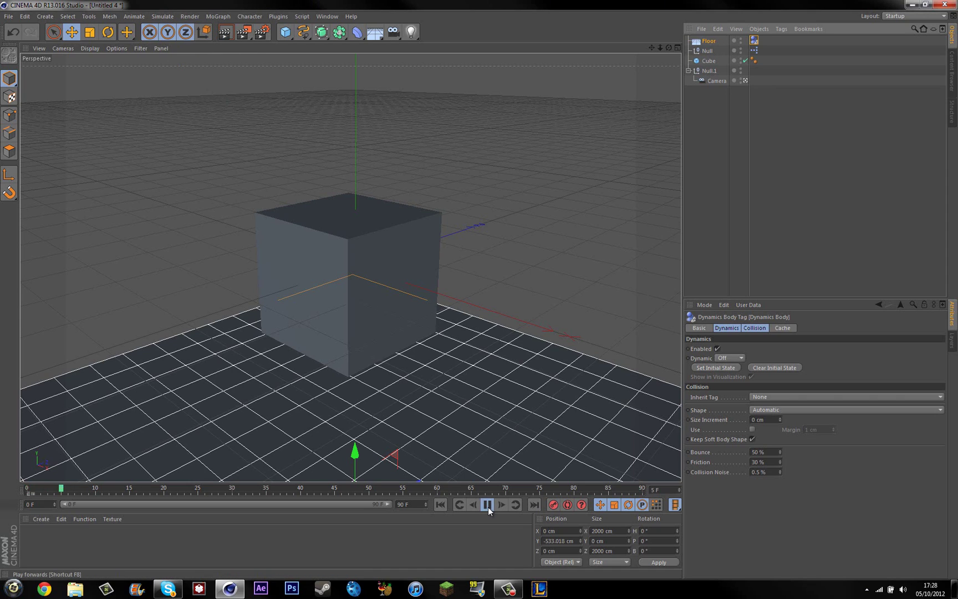
- Stop playback, return to frame 0, and give the cube a Rigid Body tag
click(488, 507)
click(440, 504)
right_click(709, 60)
mouse_move(783, 127)
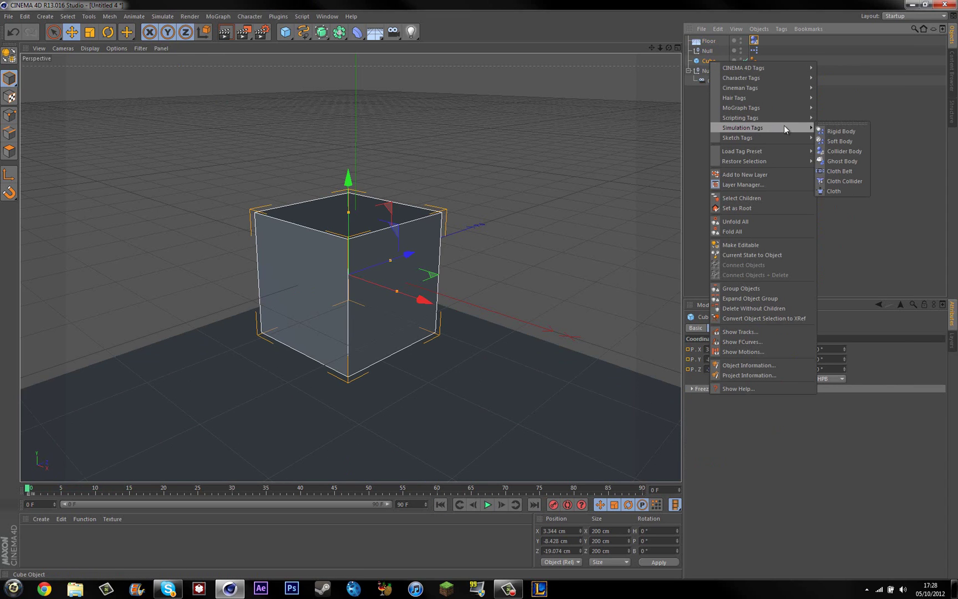
click(839, 132)
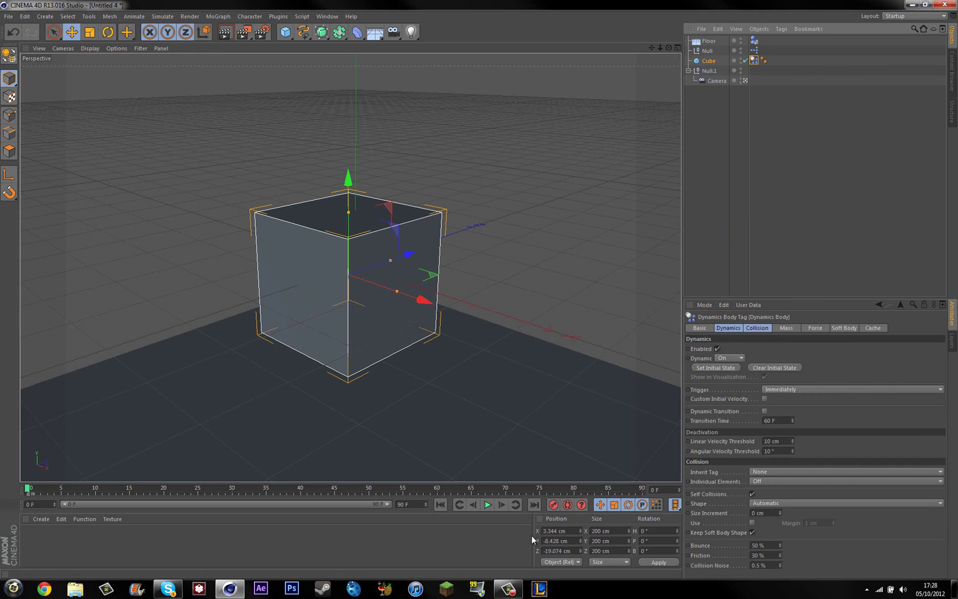
- Play the dynamics simulation twice from frame 0, stop it mid-fall the second time, and examine how the camera follows the cube
click(488, 504)
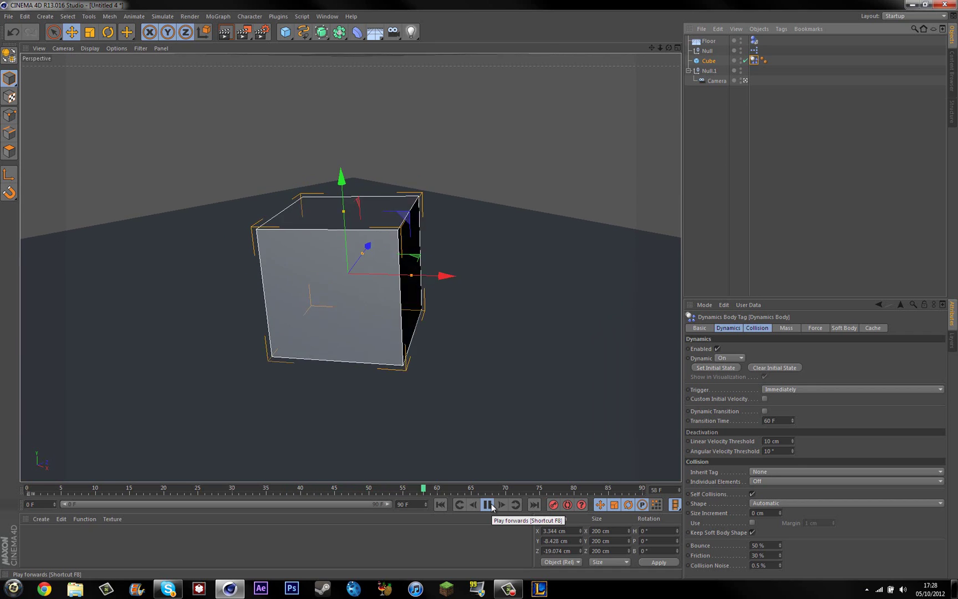
click(488, 504)
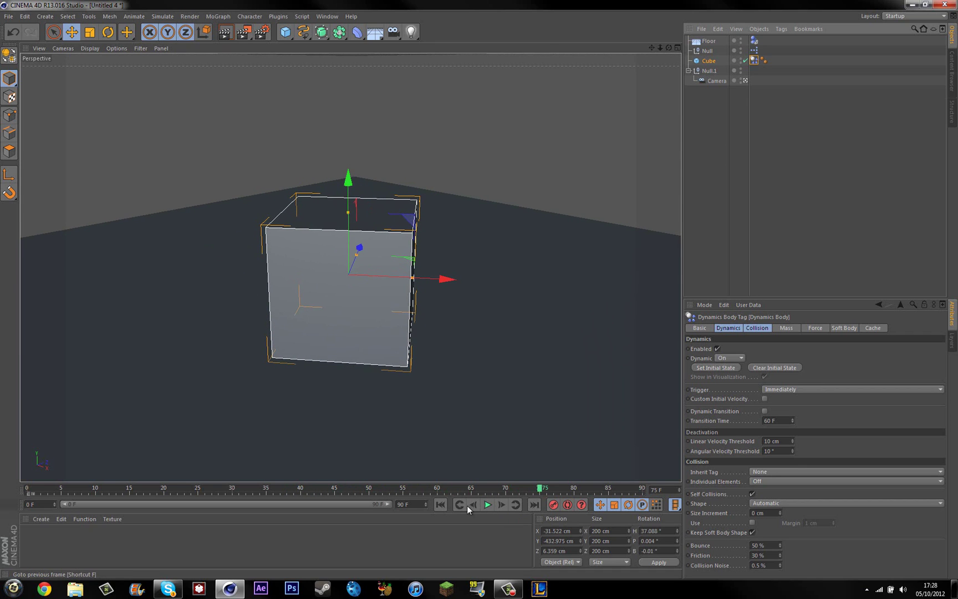
click(442, 505)
click(488, 505)
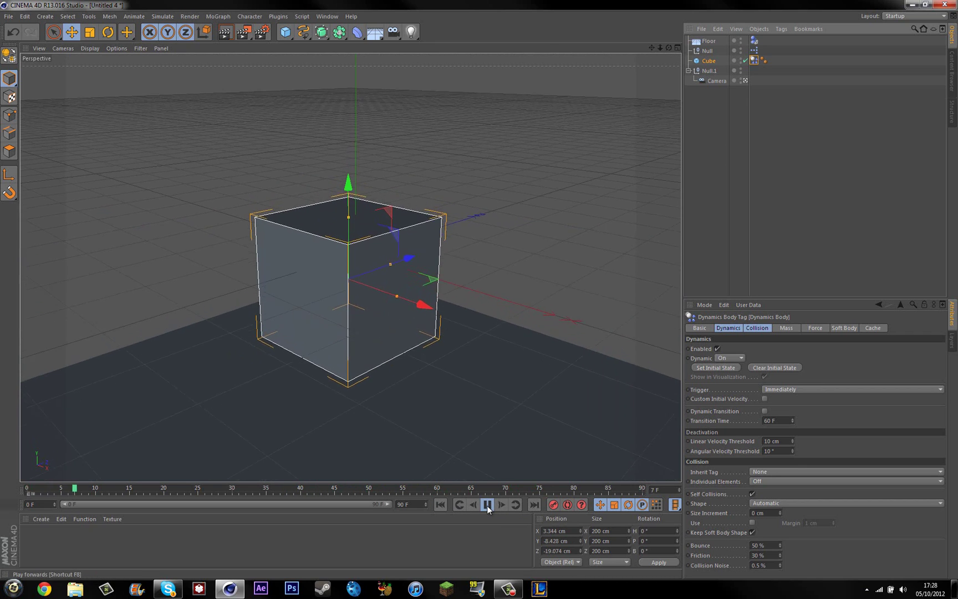
click(487, 505)
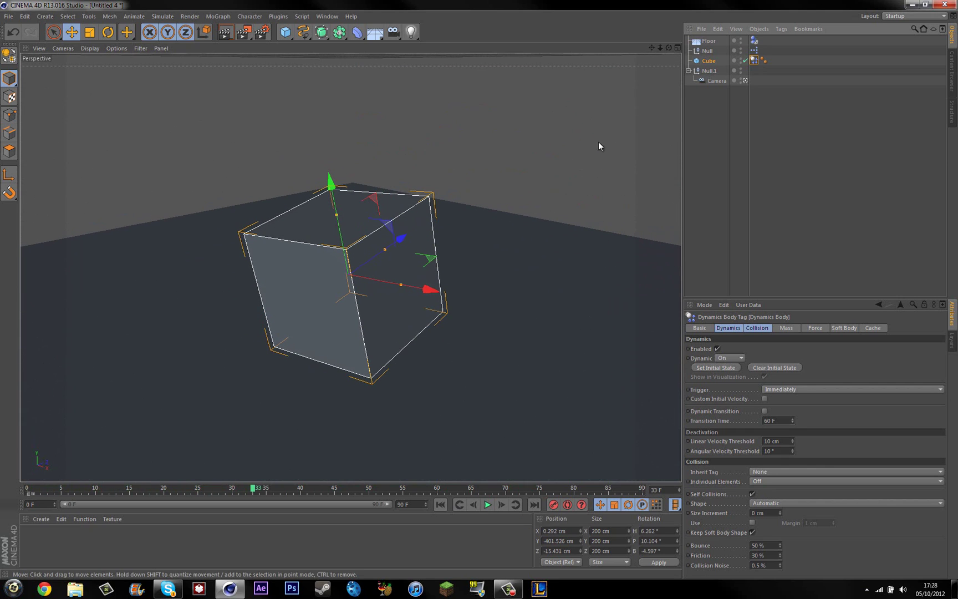
alt+drag(481, 287, 138, 225)
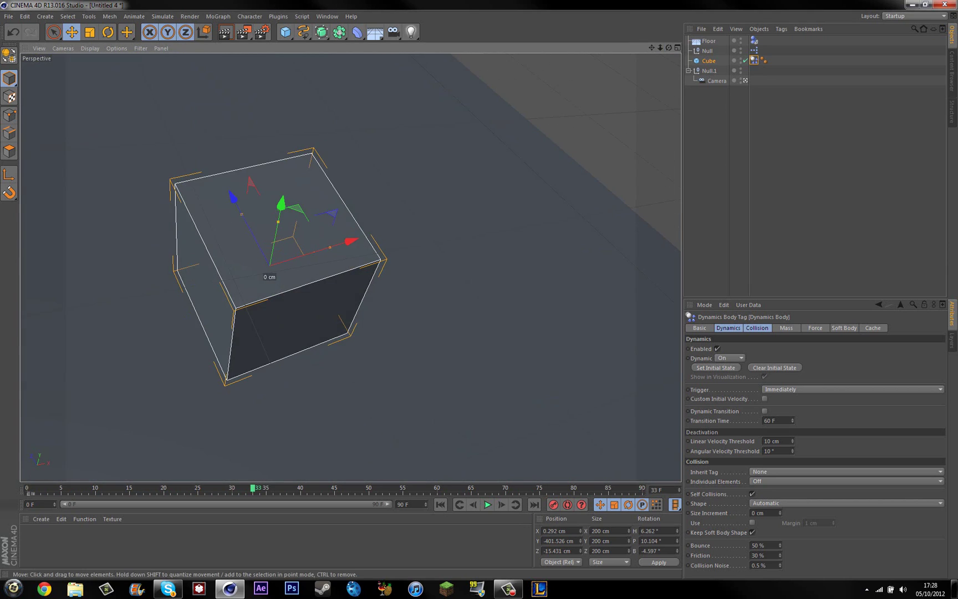